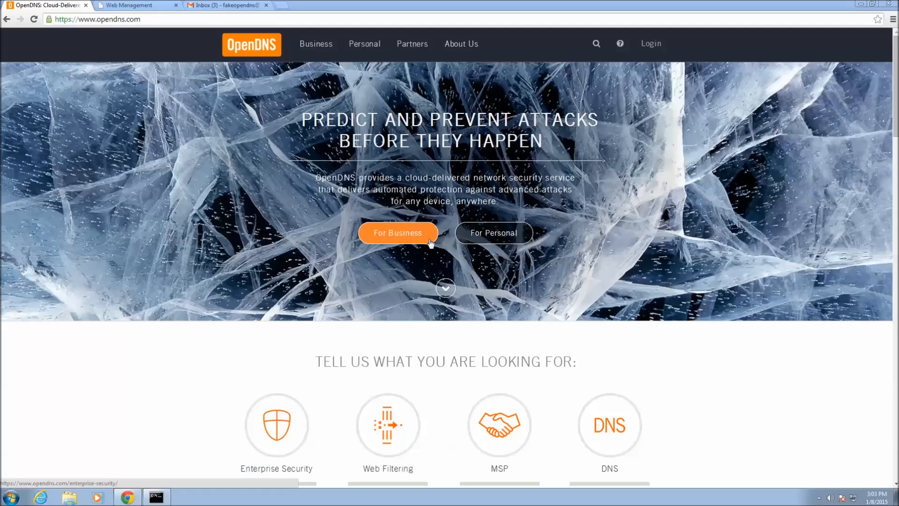
# - Go to the 'For Personal' section on opendns.com to reach the Personal Internet Security overview
pyautogui.click(500, 235)
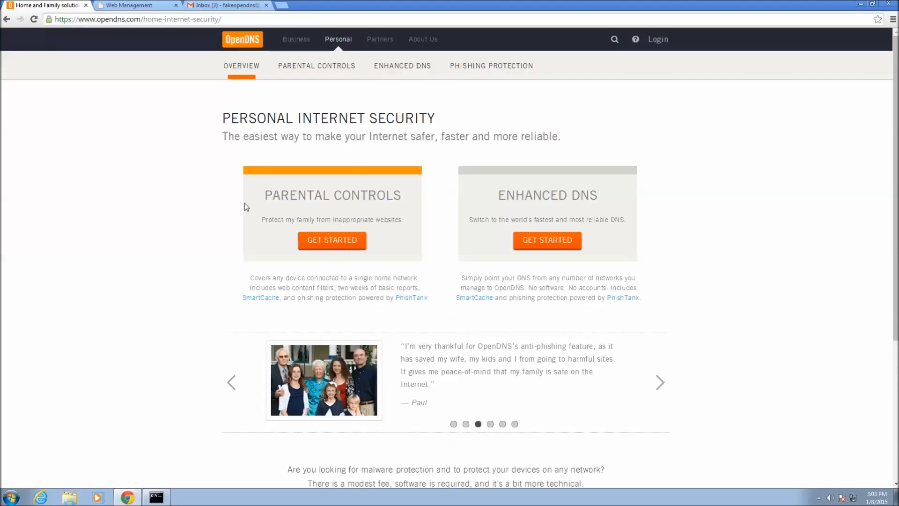
# - Start the Parental Controls signup and pick the free OpenDNS Home plan
pyautogui.click(340, 240)
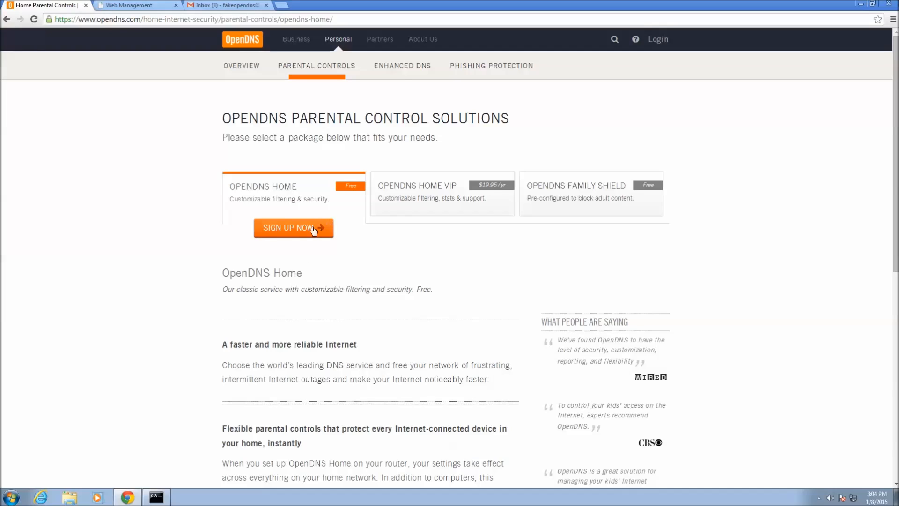
pyautogui.click(292, 231)
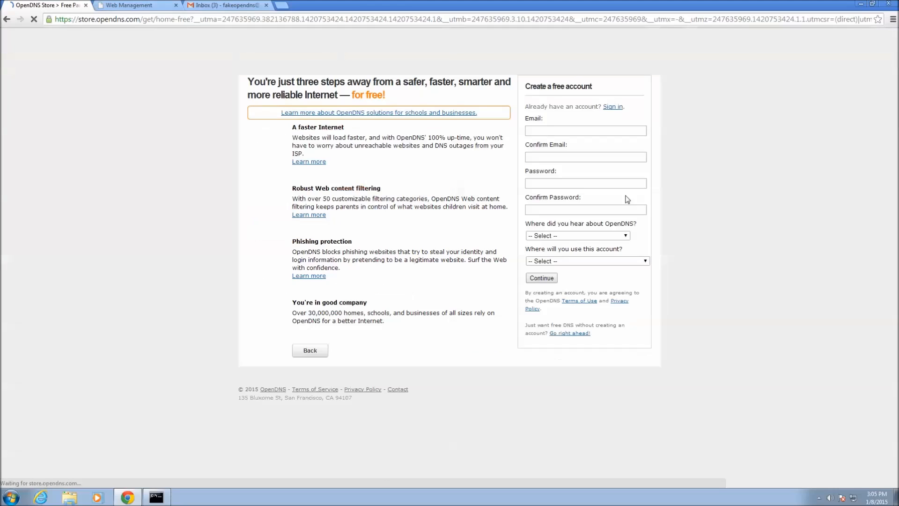
# - Enter the account e-mail address, fixing a typo, and repeat it in the confirm-email field
pyautogui.click(615, 131)
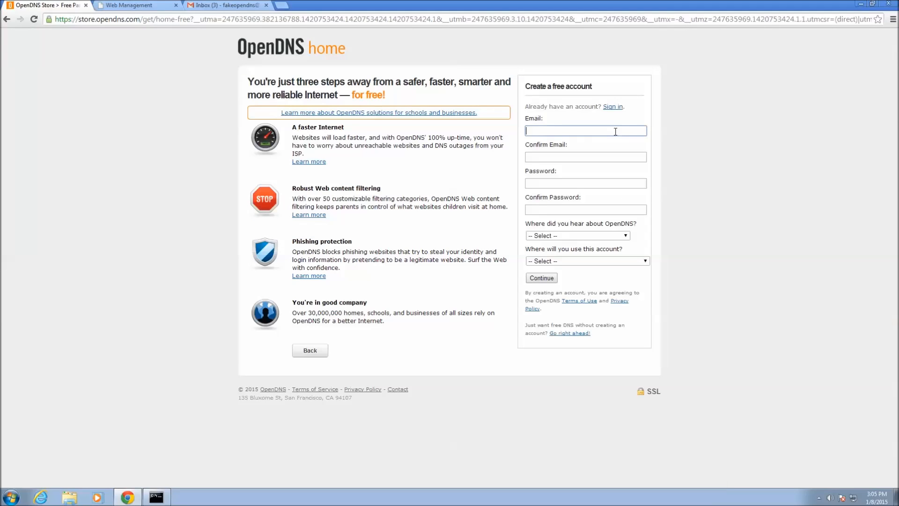
pyautogui.press('Tab')
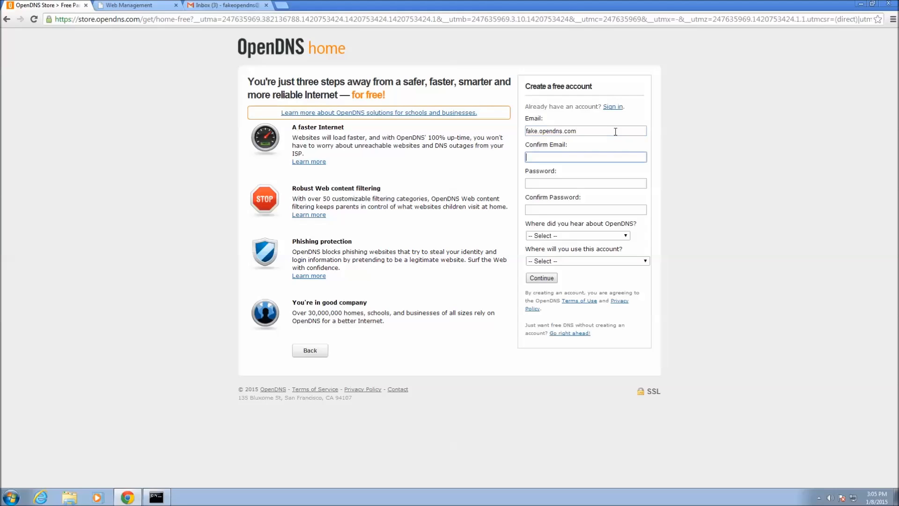
pyautogui.hotkey('shift', 'Tab')
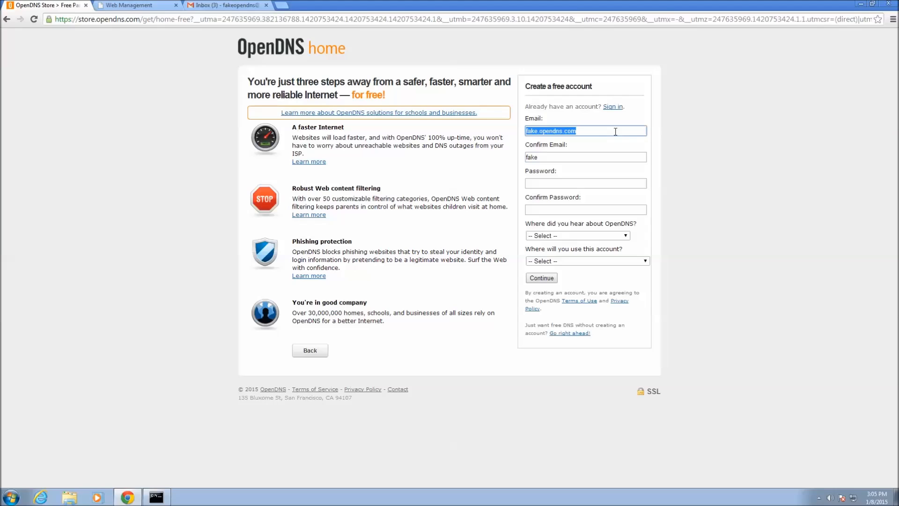
pyautogui.click(615, 131)
pyautogui.press('BackSpace')
pyautogui.press('BackSpace')
pyautogui.press('BackSpace')
pyautogui.press('BackSpace')
pyautogui.write('n@gmai')
pyautogui.press('BackSpace')
pyautogui.press('BackSpace')
pyautogui.press('BackSpace')
pyautogui.press('BackSpace')
pyautogui.press('BackSpace')
pyautogui.press('BackSpace')
pyautogui.press('BackSpace')
pyautogui.press('Tab')
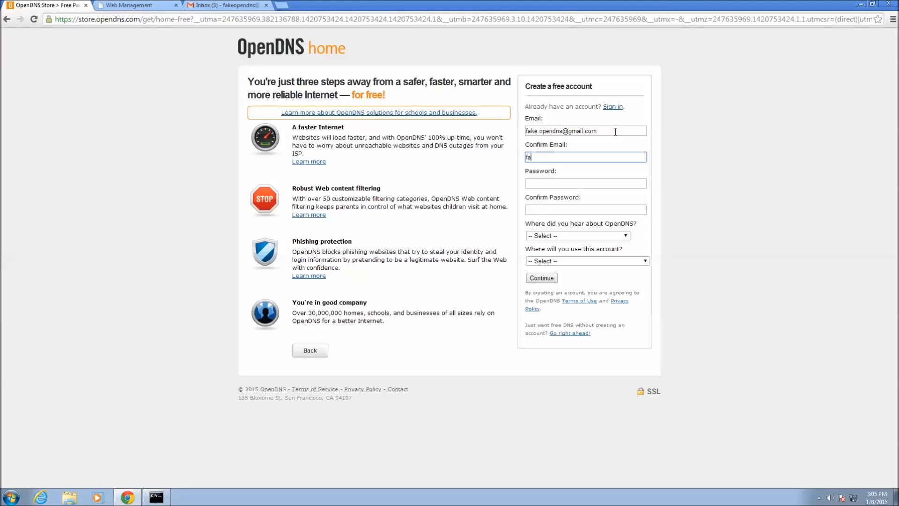
# - Enter the account password in both the password and confirm-password fields
pyautogui.press('Tab')
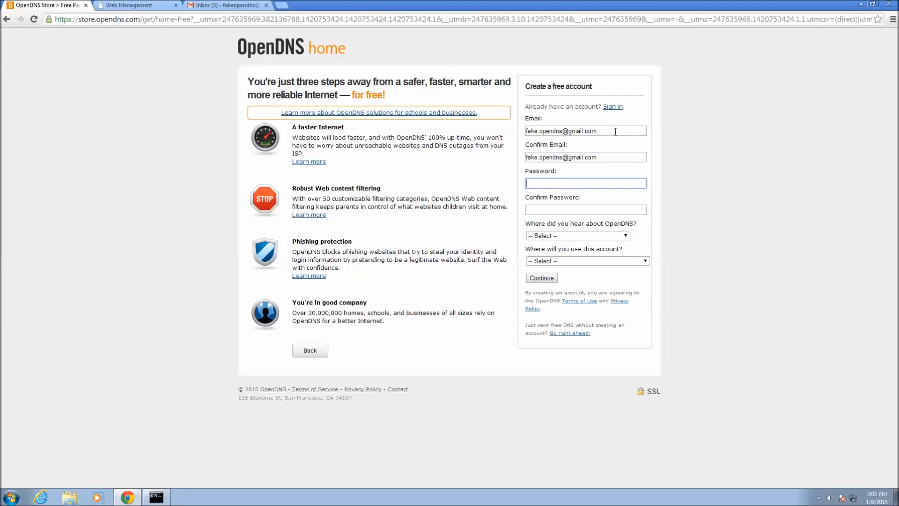
pyautogui.write('*********')
pyautogui.press('Tab')
pyautogui.write('*********')
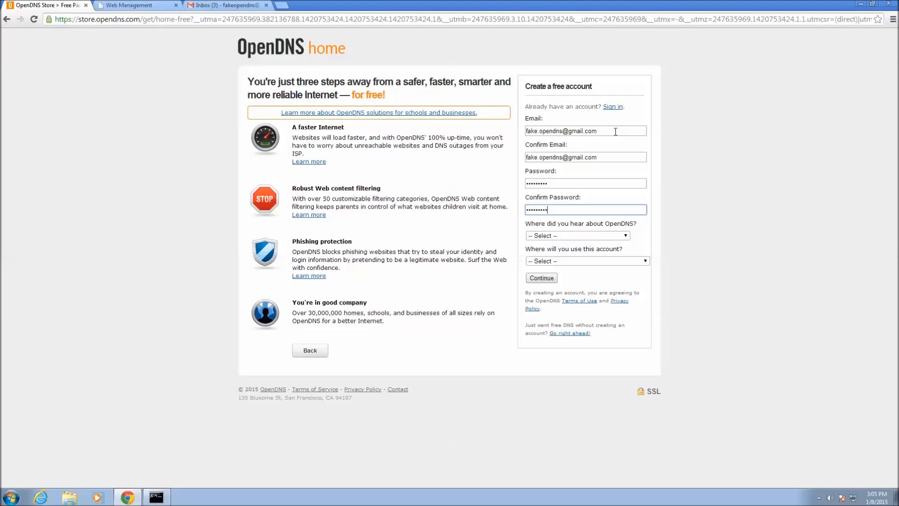
# - Answer 'OpenDNS event' and 'Household' in the signup dropdowns and submit the account form
pyautogui.click(607, 237)
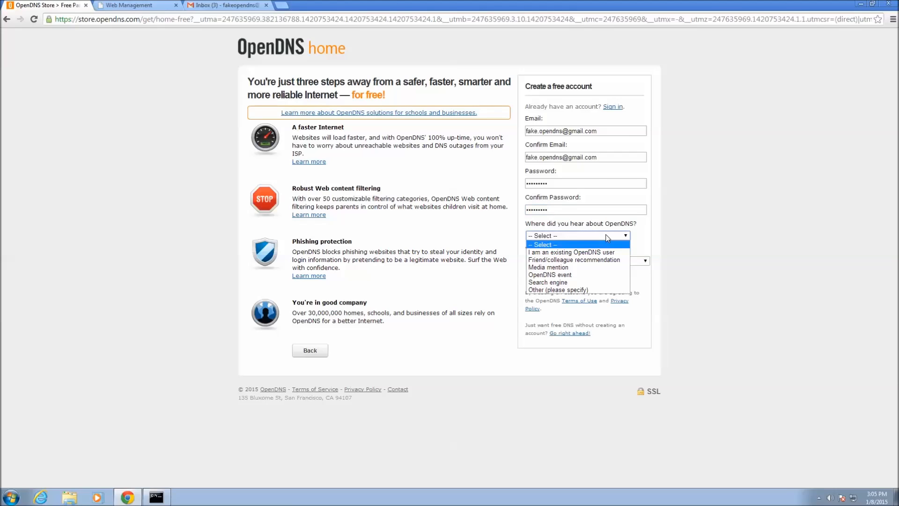
pyautogui.click(589, 274)
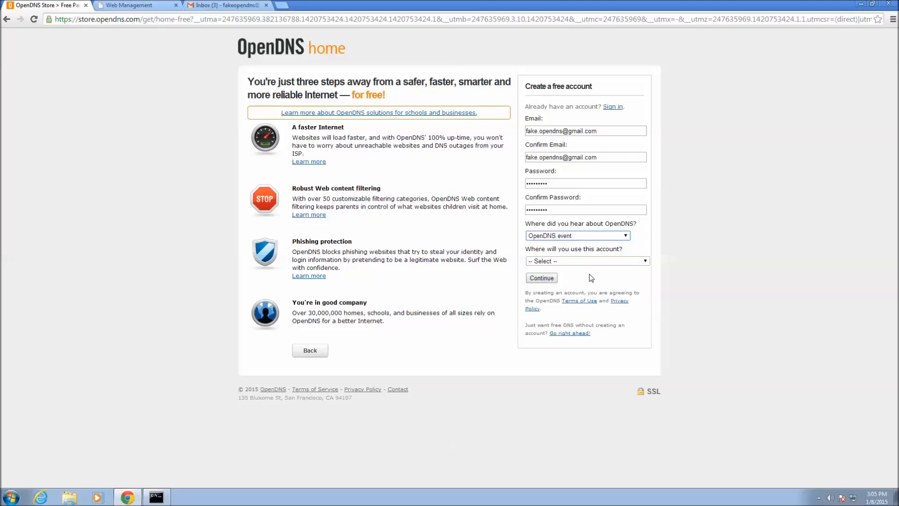
pyautogui.click(622, 264)
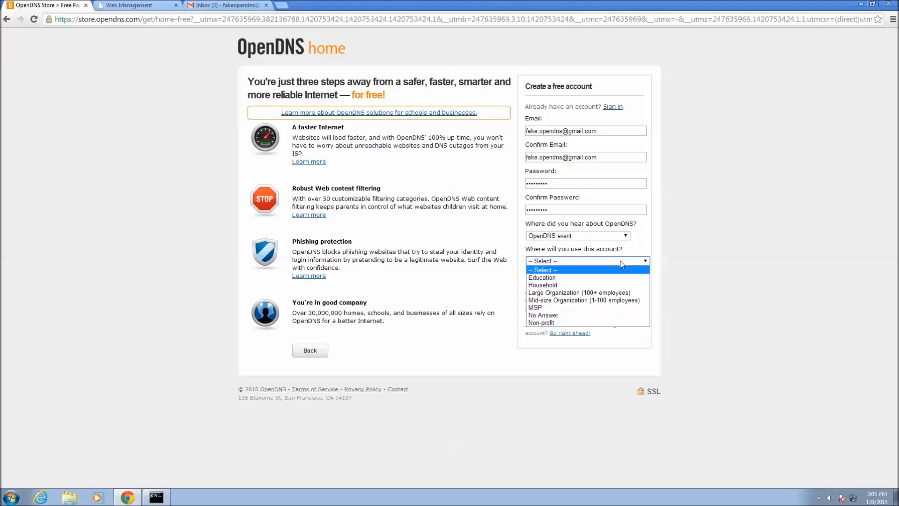
pyautogui.click(599, 285)
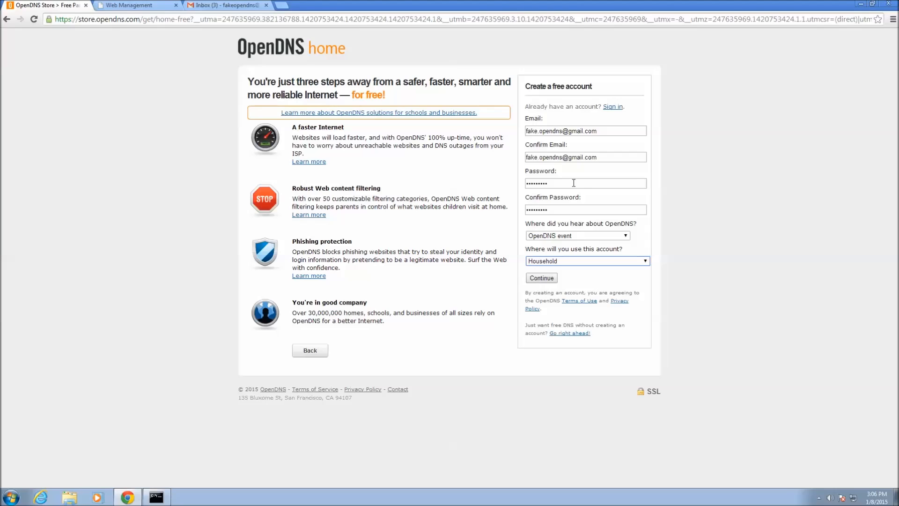
pyautogui.click(541, 278)
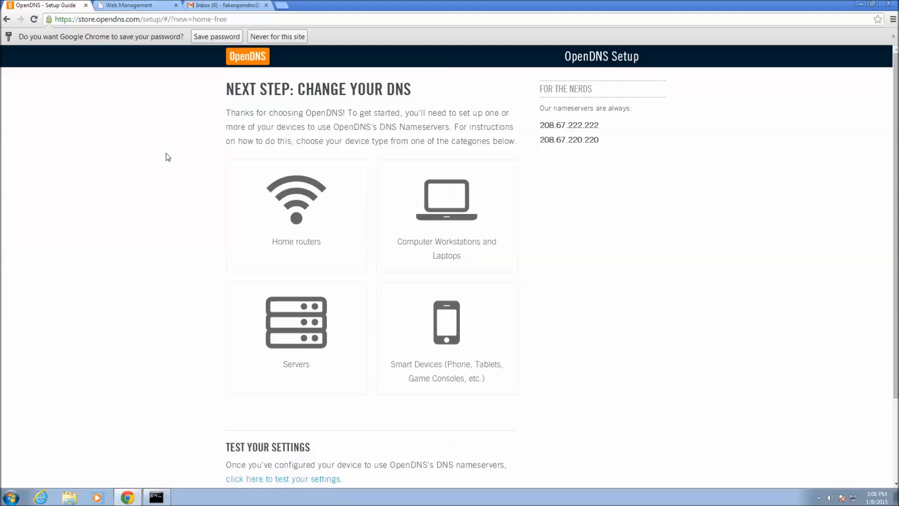
# - In Gmail, open the '[OpenDNS] Confirm your OpenDNS registration' message and follow its confirmation link
pyautogui.click(226, 7)
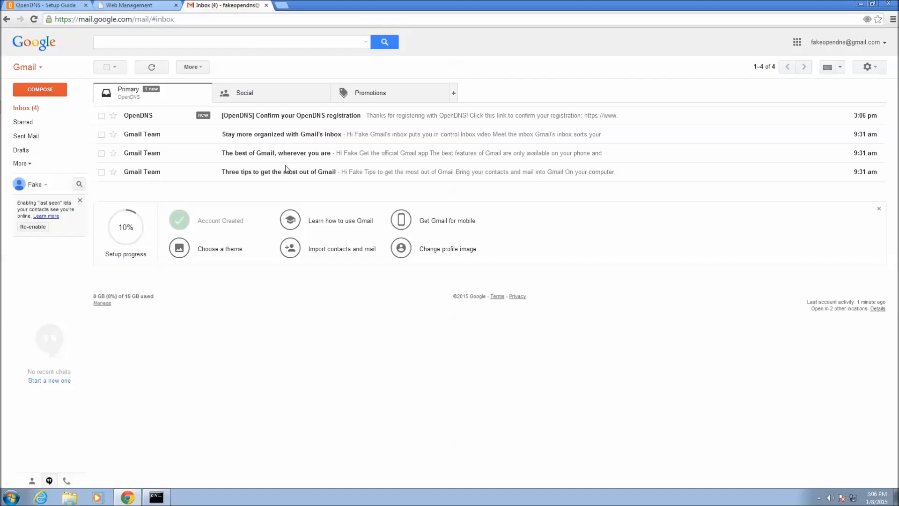
pyautogui.click(287, 116)
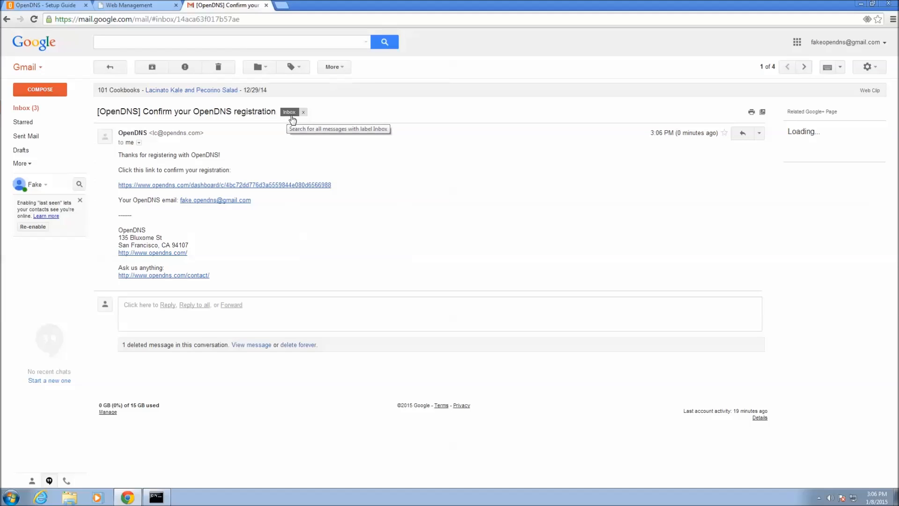
pyautogui.click(285, 185)
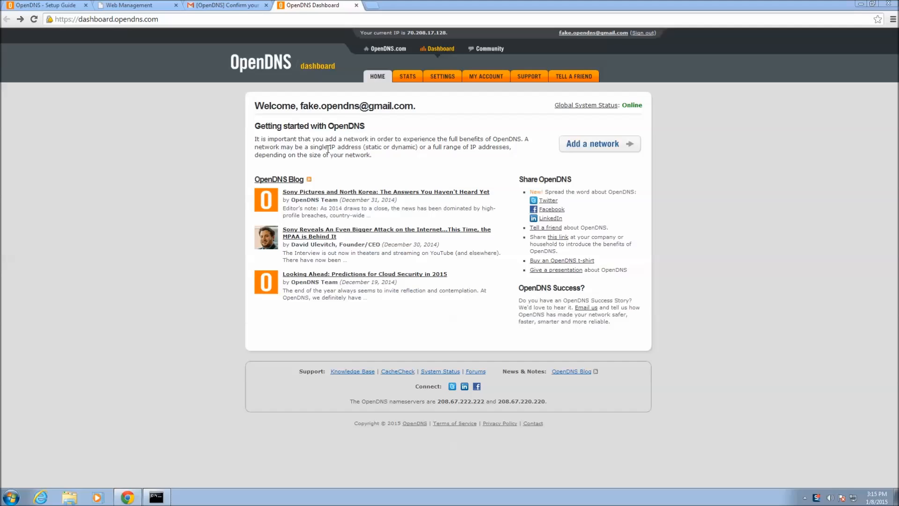
pyautogui.click(46, 8)
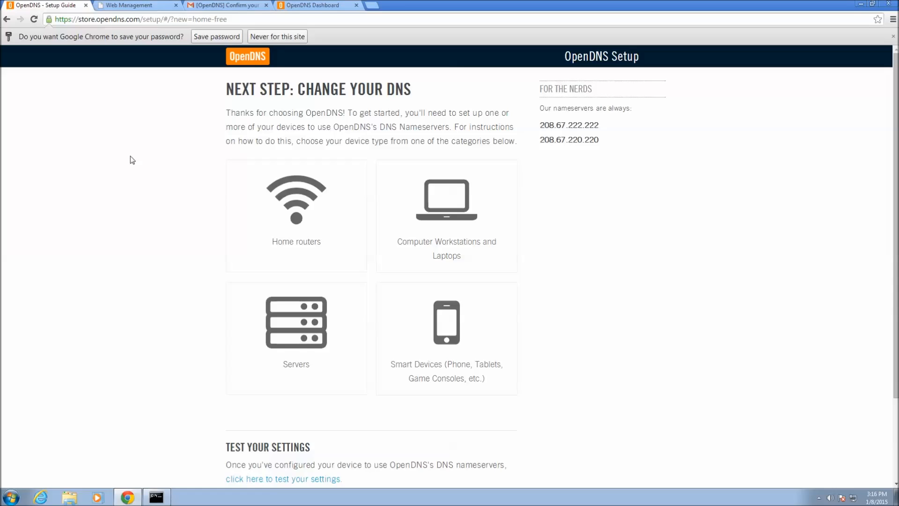
# - Open the Home routers card from the setup guide to reach the Router Configuration forum
pyautogui.click(285, 202)
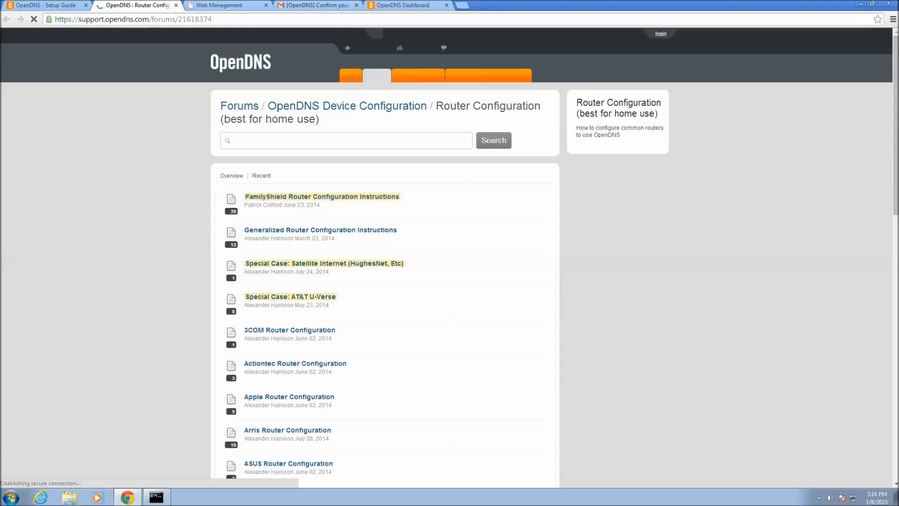
pyautogui.scroll(-3, 450, 255)
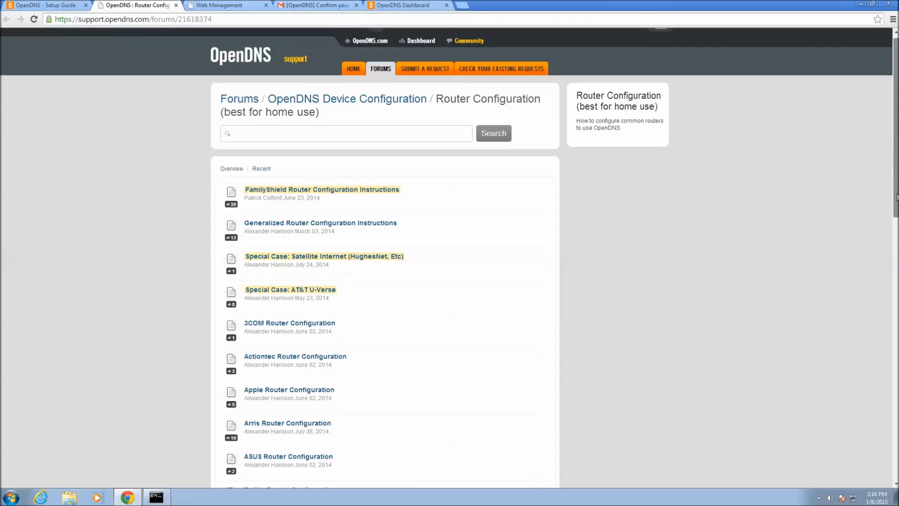
pyautogui.scroll(-5, 384, 255)
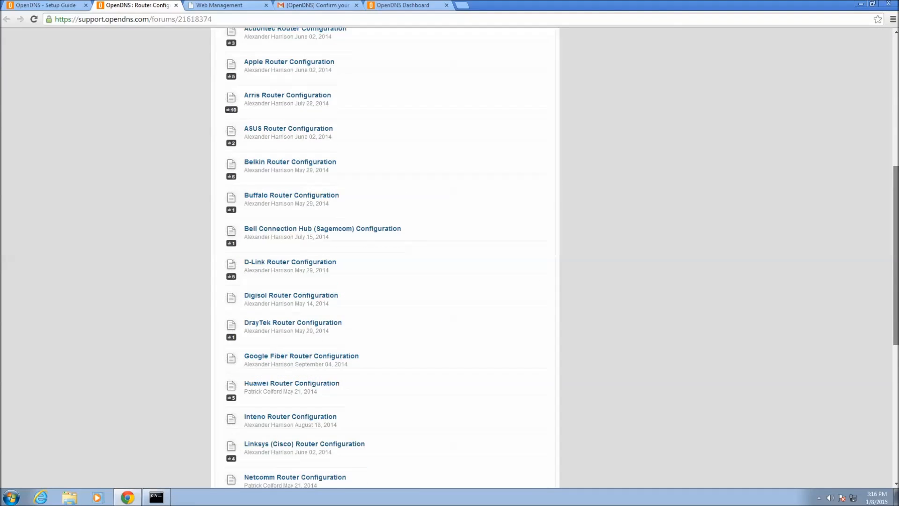
pyautogui.scroll(-3, 384, 255)
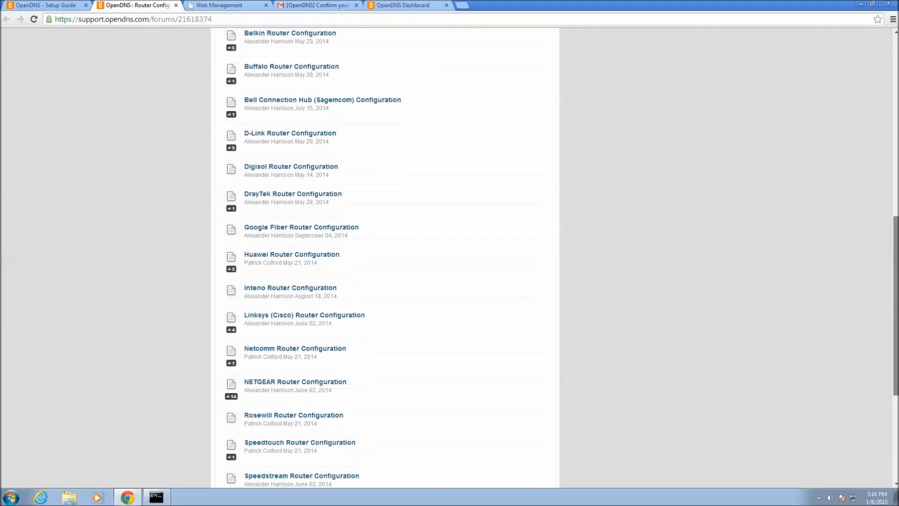
pyautogui.scroll(-4, 384, 255)
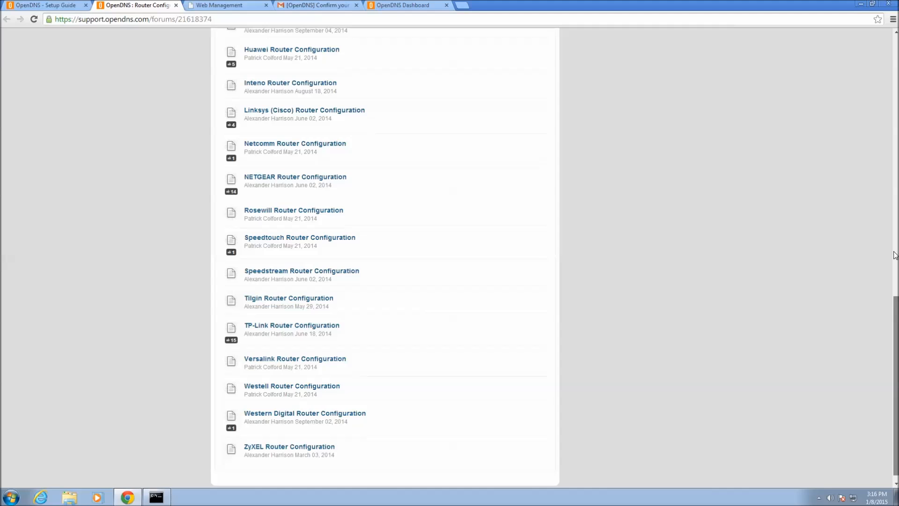
pyautogui.scroll(9, 896, 113)
pyautogui.scroll(6, 896, 114)
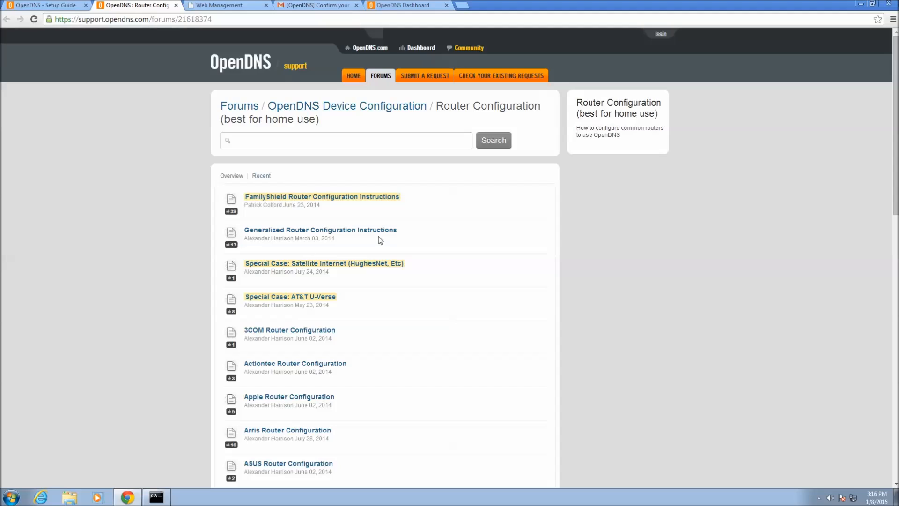
pyautogui.click(223, 6)
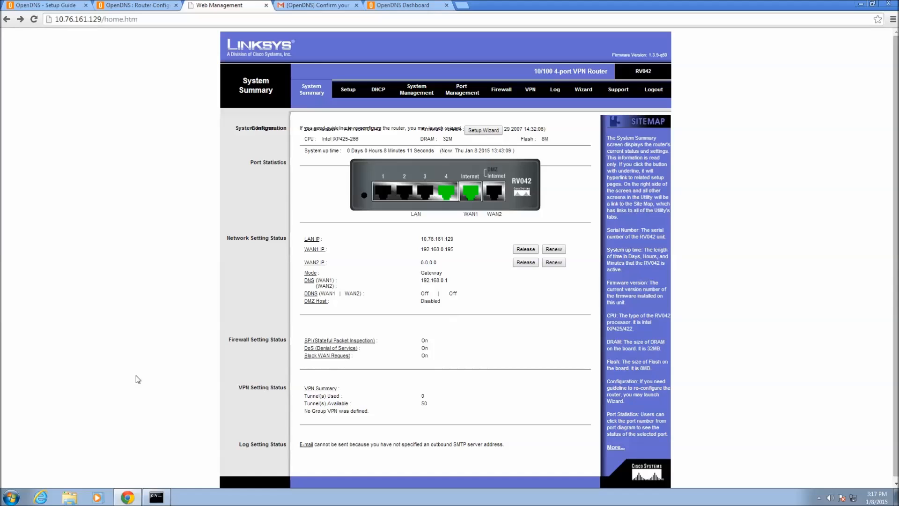
# - Open the Windows Start menu to begin searching for Command Prompt
pyautogui.click(11, 497)
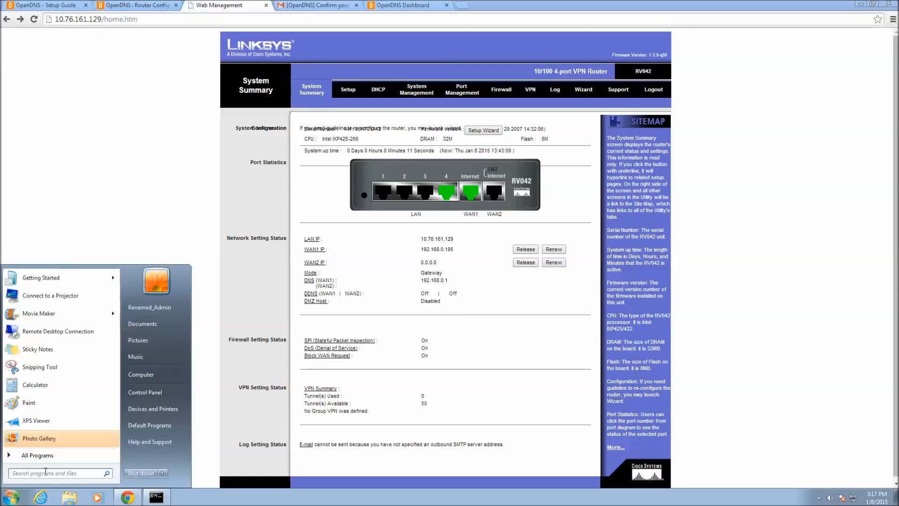
# - Launch Command Prompt as administrator from a 'cmd' search and clear it with cls
pyautogui.write('cmd')
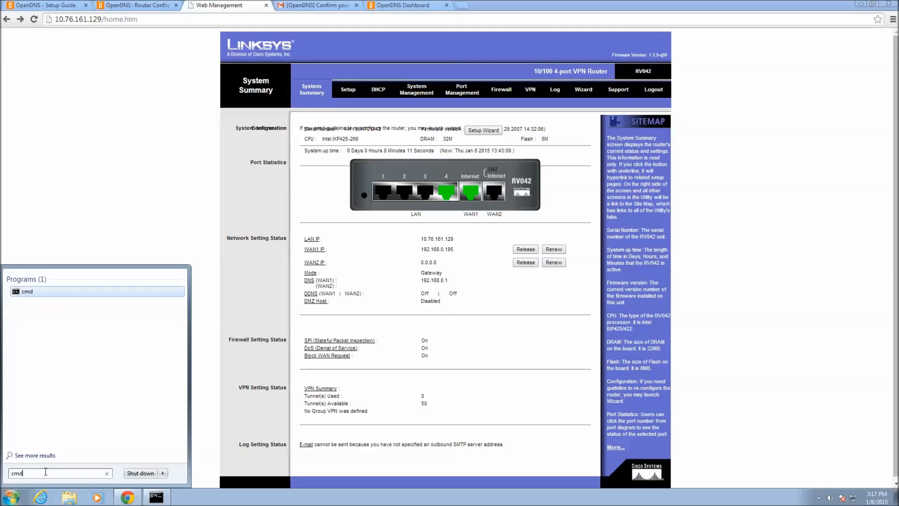
pyautogui.click(28, 291)
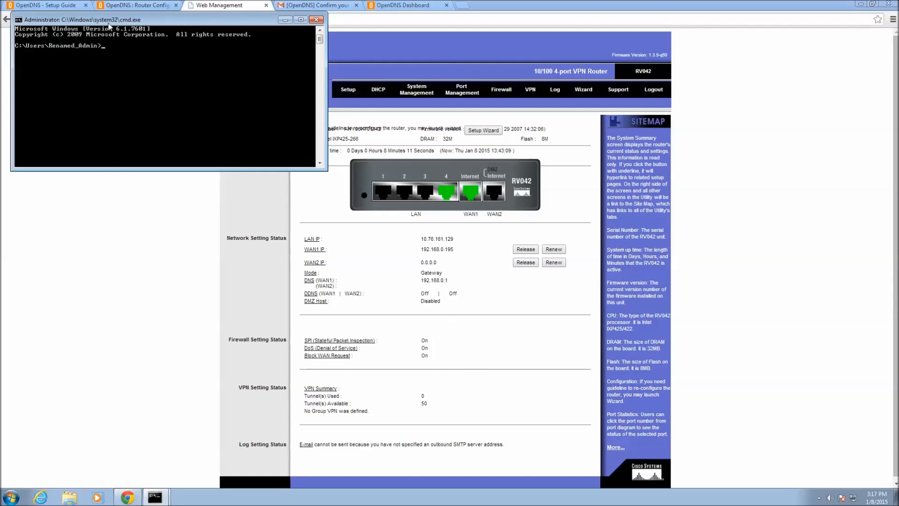
pyautogui.click(316, 20)
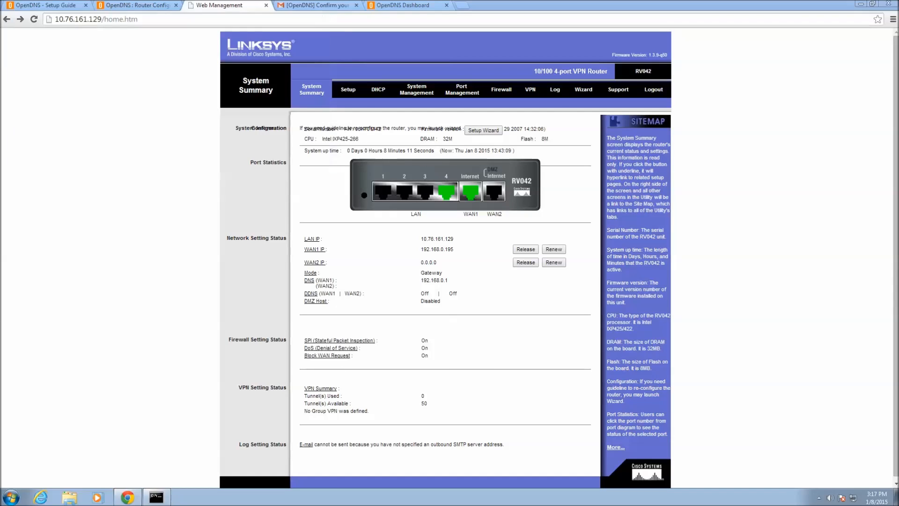
pyautogui.click(156, 497)
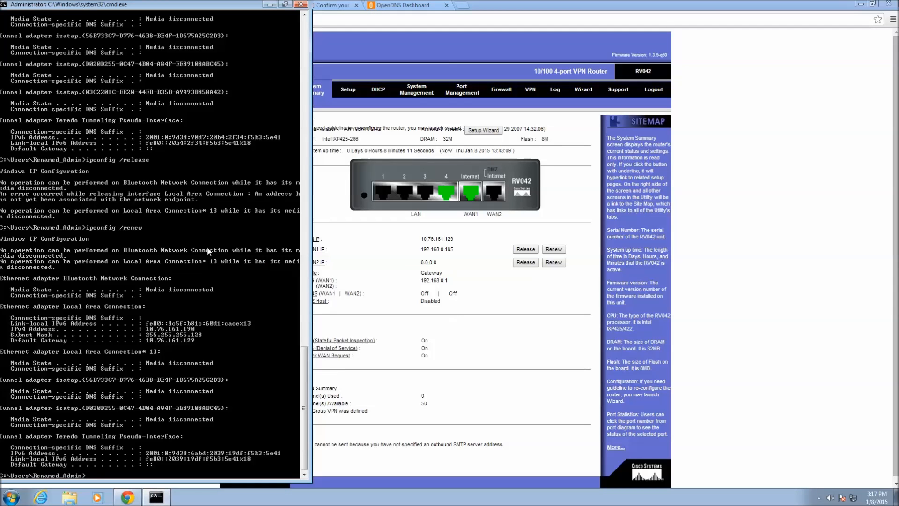
pyautogui.write('cls')
pyautogui.press('Return')
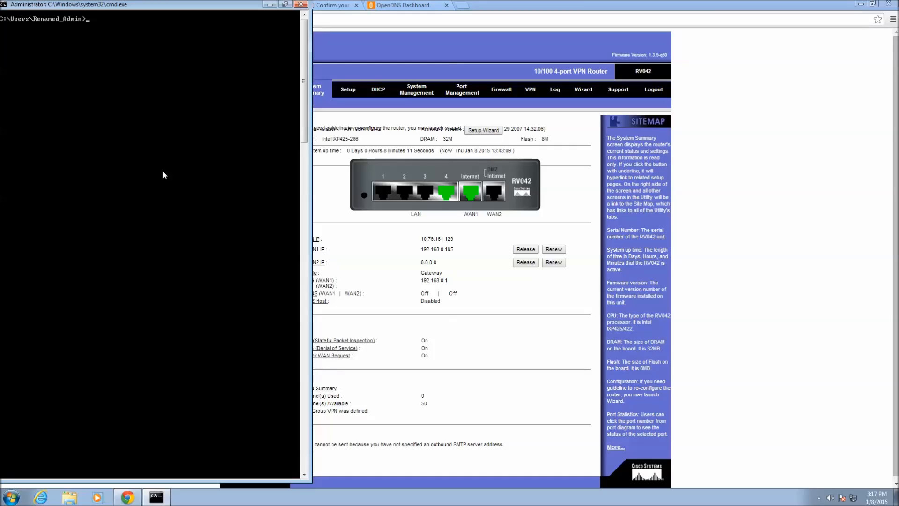
# - Type 'ipconfig /all' at the administrator prompt without running it yet
pyautogui.write('config /all')
pyautogui.click(818, 498)
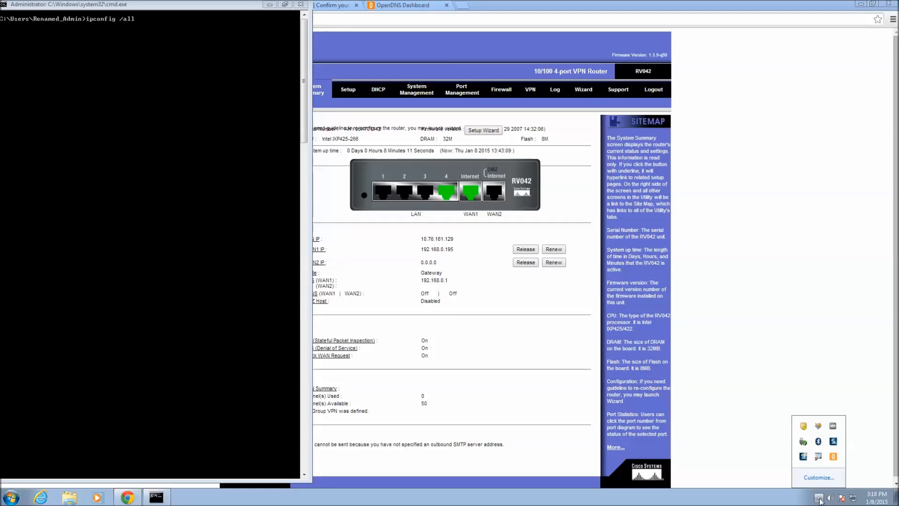
pyautogui.rightClick(818, 456)
pyautogui.click(842, 435)
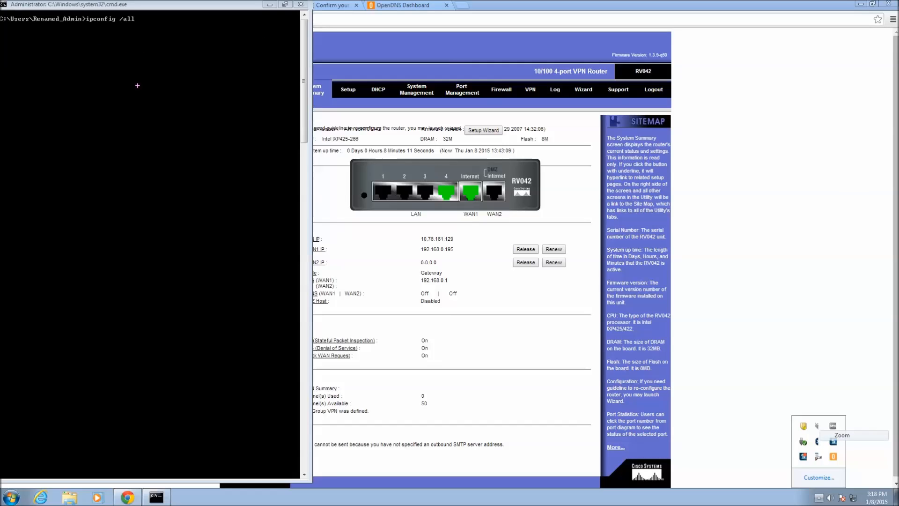
pyautogui.press('Escape')
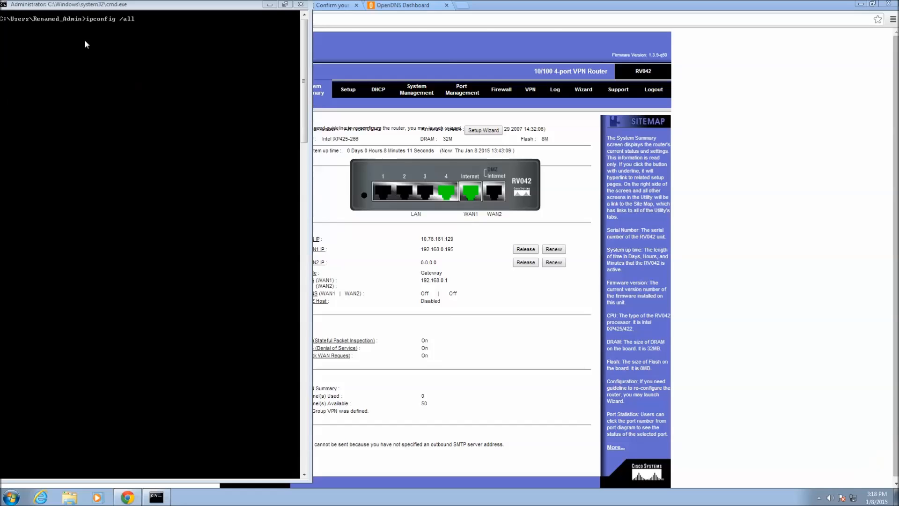
pyautogui.hotkey('ctrl', '1')
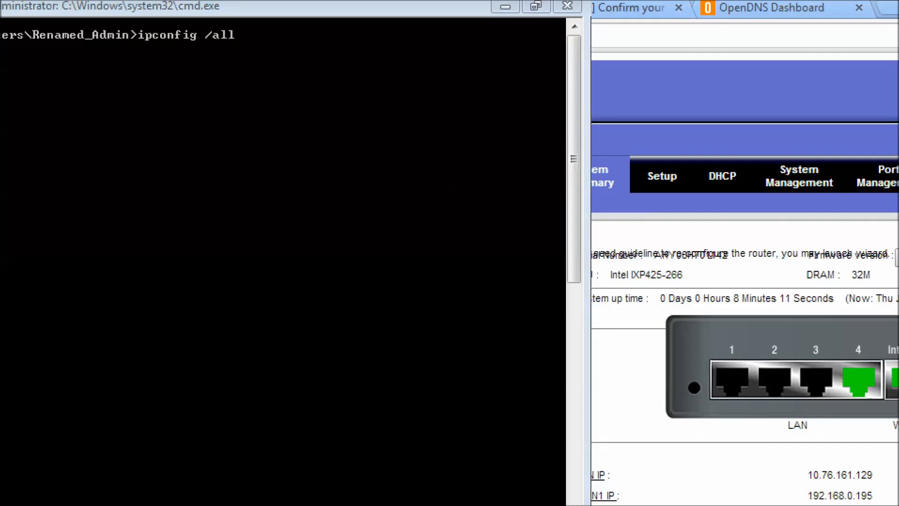
pyautogui.press('Escape')
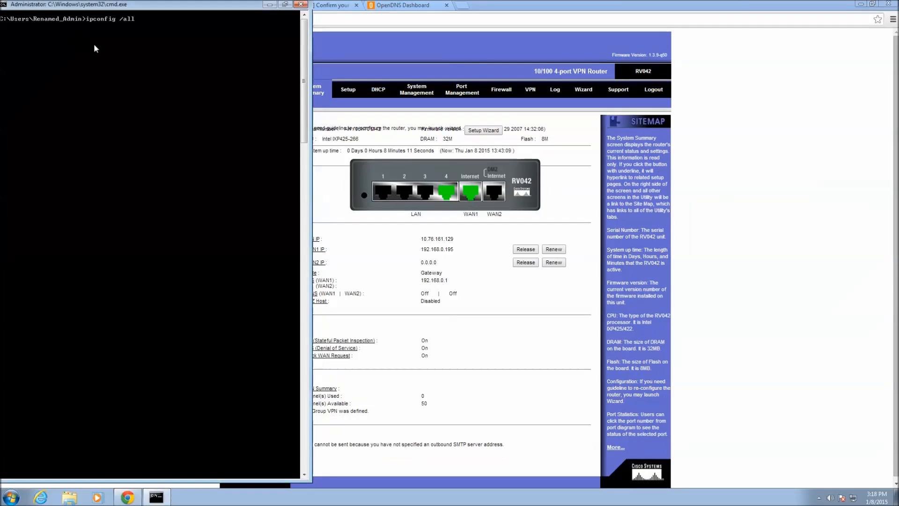
# - Run ipconfig /all to confirm DNS servers 208.67.222.222 and 208.67.220.220, then return to the router page
pyautogui.press('Return')
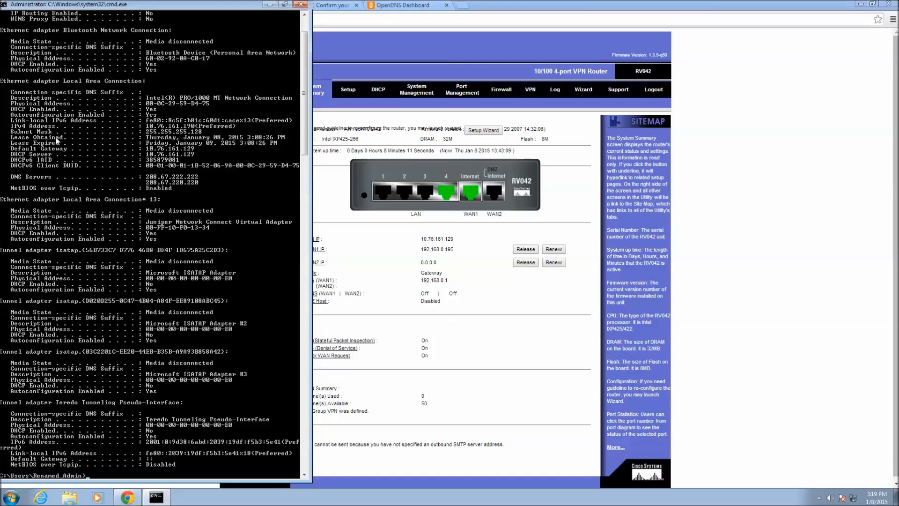
pyautogui.click(502, 10)
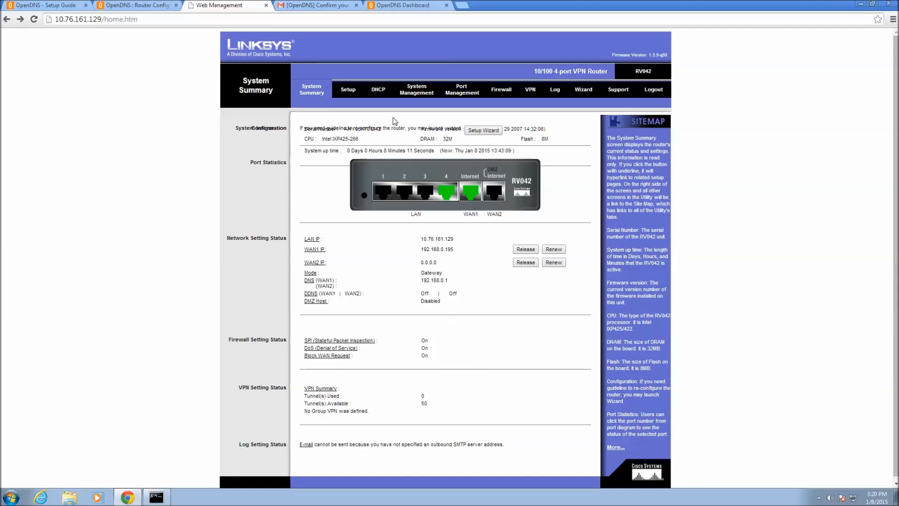
# - Open the router's DHCP Setup page and scroll to DNS servers 208.67.222.222 and 208.67.220.220
pyautogui.click(382, 92)
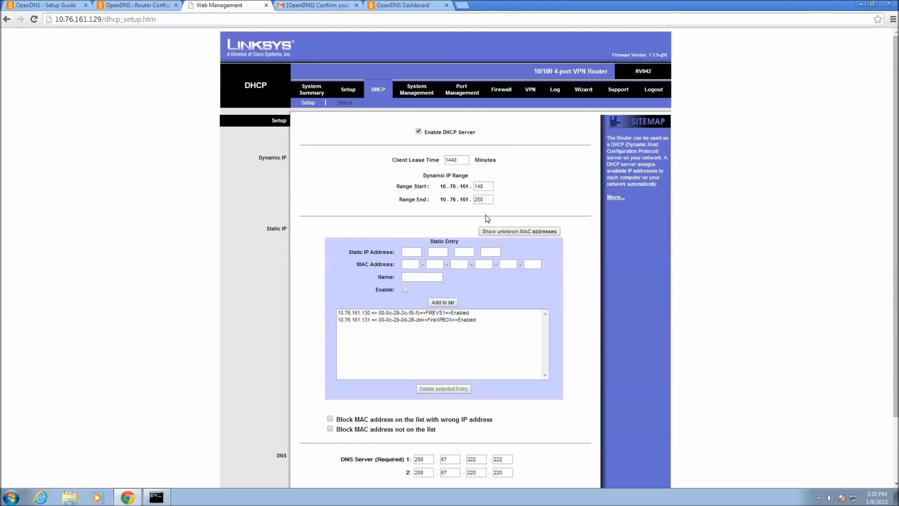
pyautogui.moveTo(896, 208); pyautogui.dragTo(896, 264)
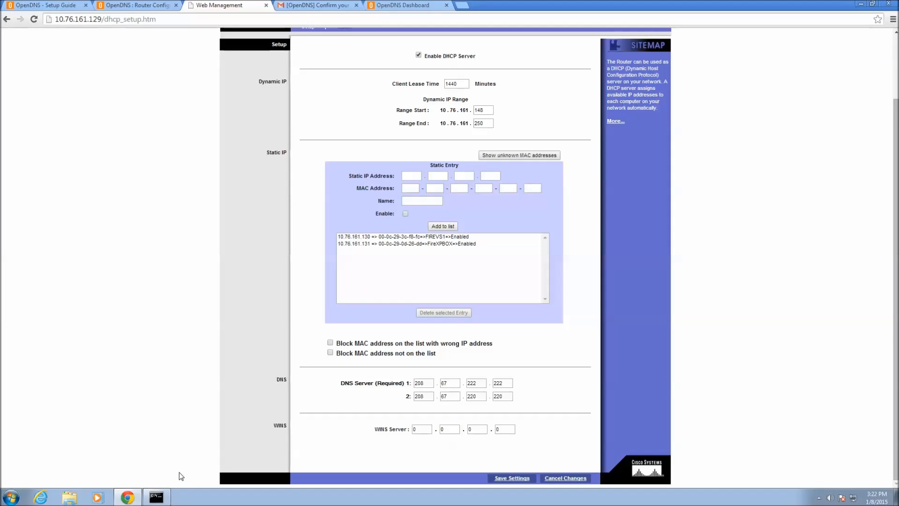
# - Clear the Command Prompt and run the mistyped 'ipconfig /relase', which only prints usage help
pyautogui.click(162, 501)
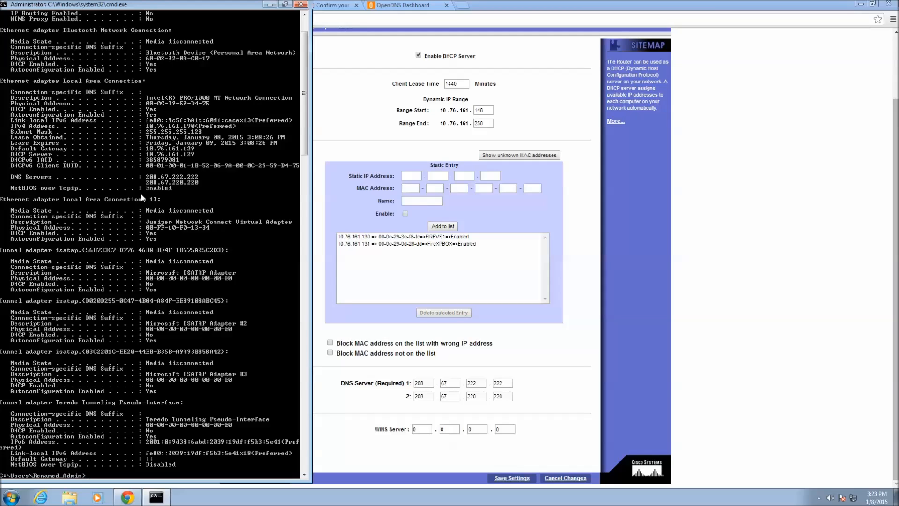
pyautogui.write('cls')
pyautogui.press('Return')
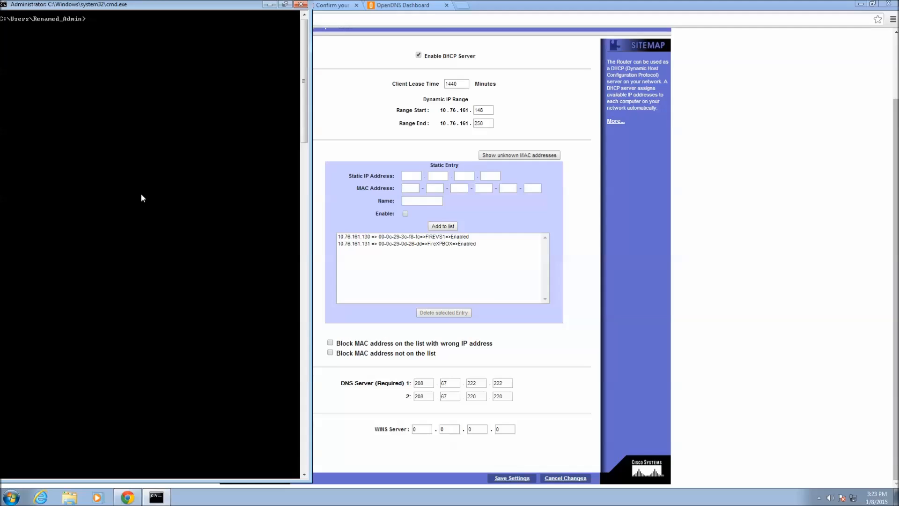
pyautogui.write('ipconfig /relase')
pyautogui.press('Return')
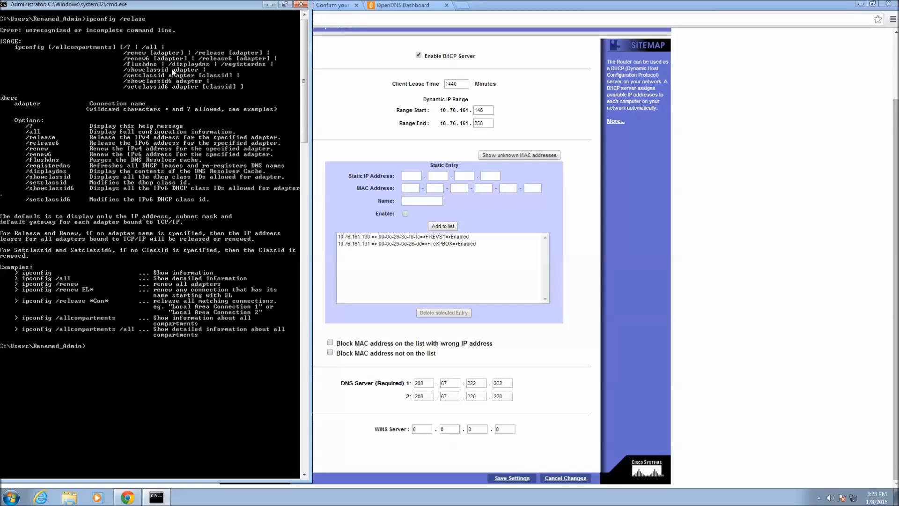
# - Correct the command to 'ipconfig /release' and release the computer's IPv4 address
pyautogui.press('Up')
pyautogui.press('BackSpace')
pyautogui.press('BackSpace')
pyautogui.write('ease')
pyautogui.press('Return')
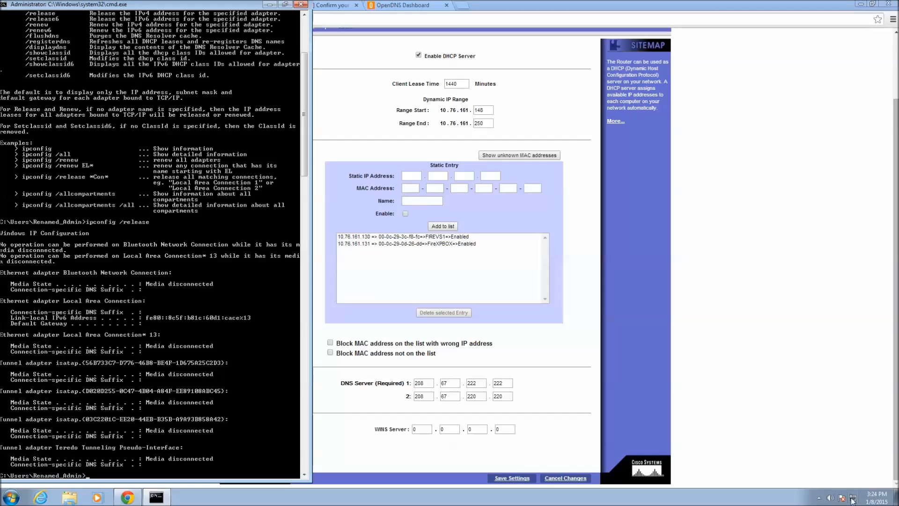
# - Clear the console and begin entering the ipconfig renew command
pyautogui.moveTo(852, 500)
pyautogui.write('cls')
pyautogui.press('Return')
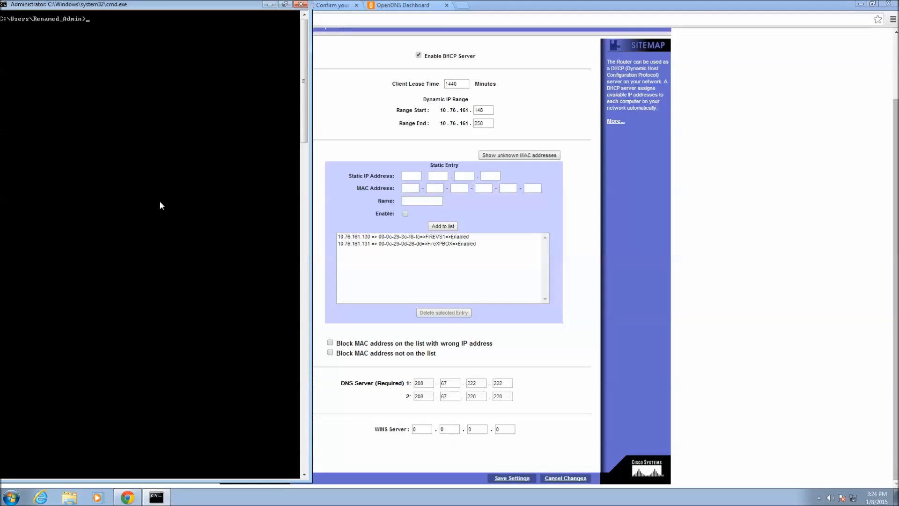
pyautogui.write('ipconfig ')
pyautogui.write('/rle')
pyautogui.write('enew')
# - Renew the IP address and list adapter details showing DNS 208.67.222.222 and 208.67.220.220
pyautogui.press('Return')
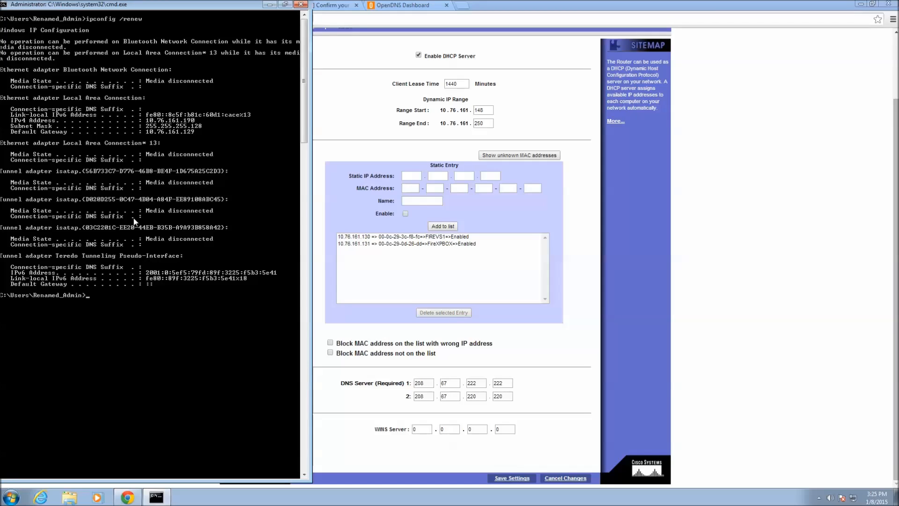
pyautogui.write('config /all')
pyautogui.press('Return')
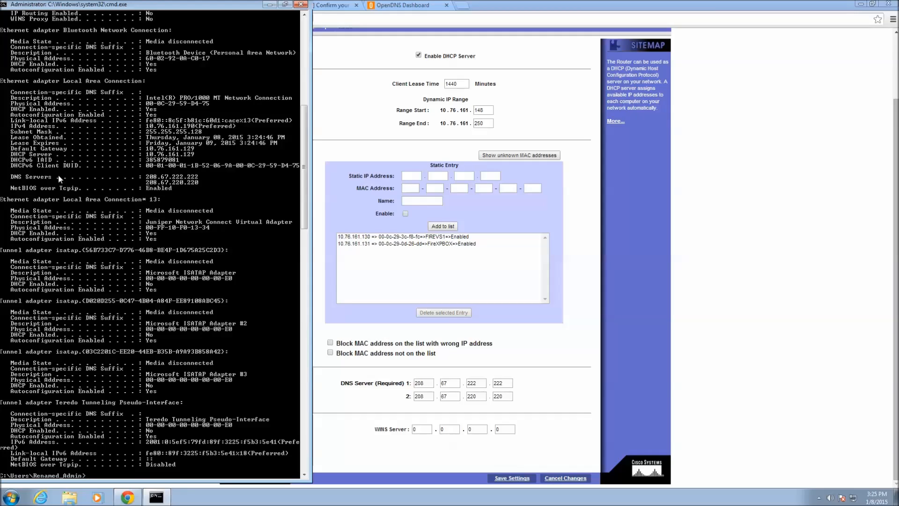
# - Return to Chrome and the OpenDNS Setup Guide's Change Your DNS page
pyautogui.click(355, 119)
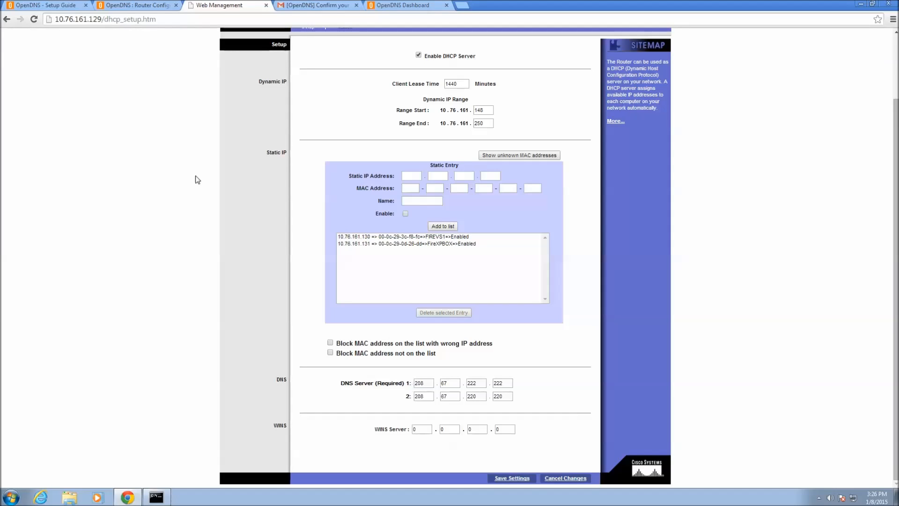
pyautogui.click(51, 10)
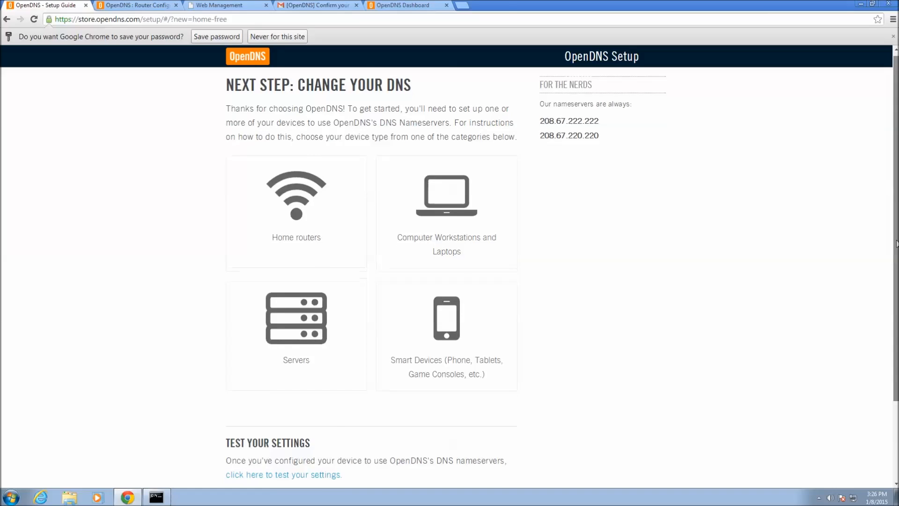
# - Scroll down the setup guide and run the test of the new DNS settings
pyautogui.scroll(-3, 895, 137)
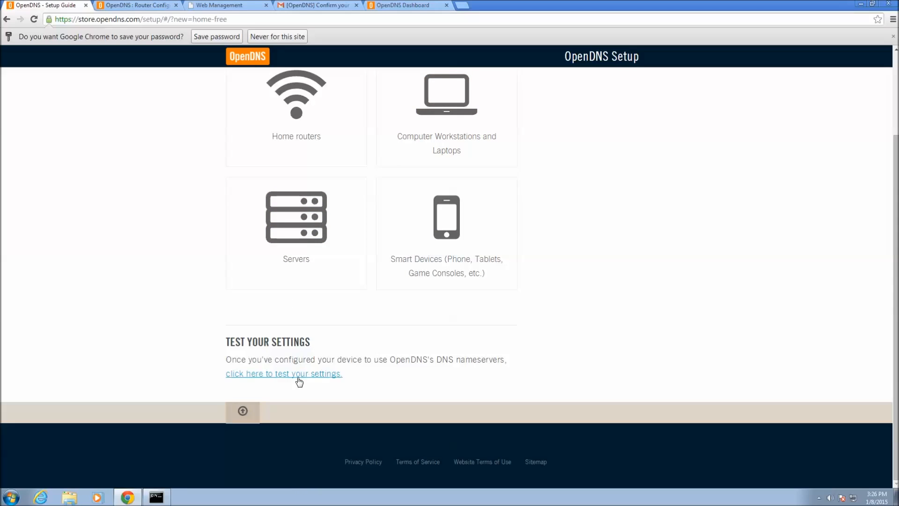
pyautogui.click(263, 374)
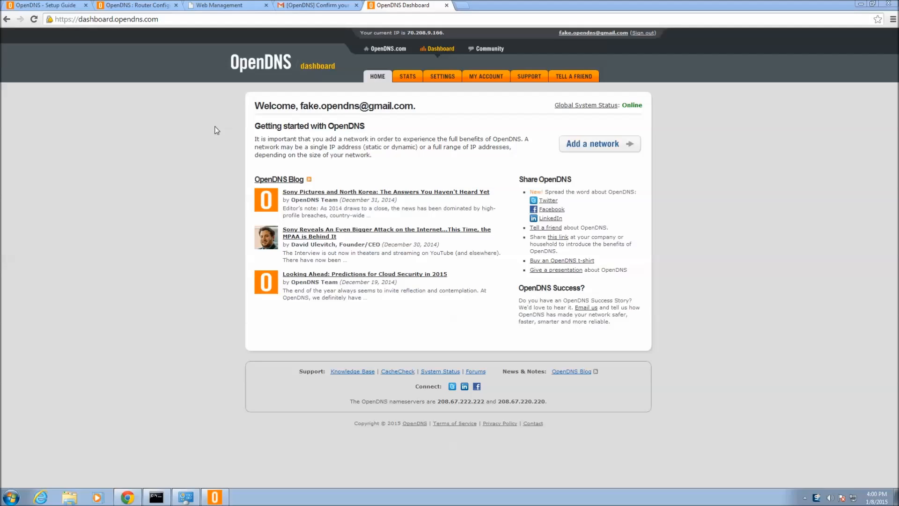
pyautogui.click(138, 7)
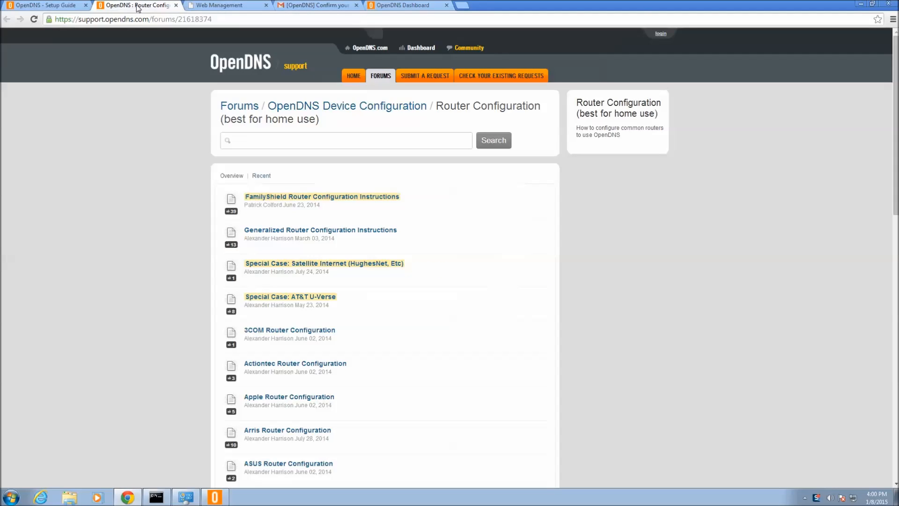
pyautogui.click(69, 5)
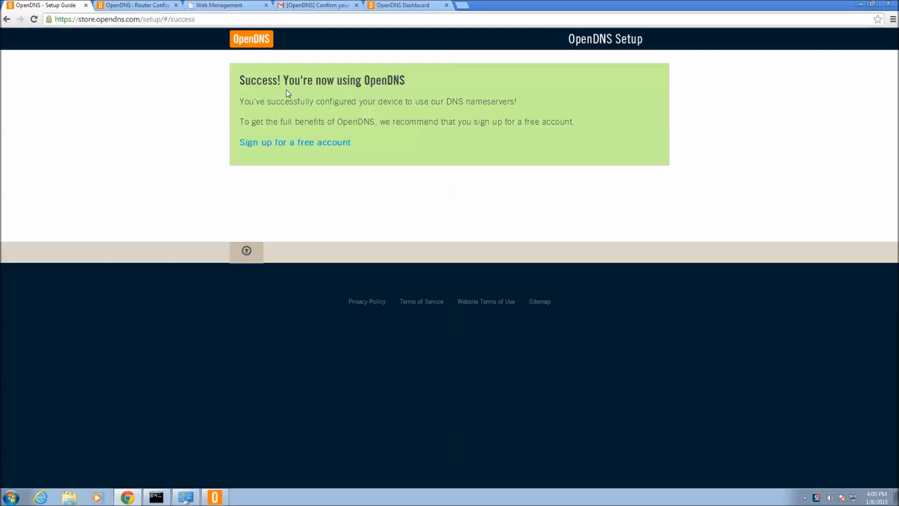
pyautogui.click(407, 6)
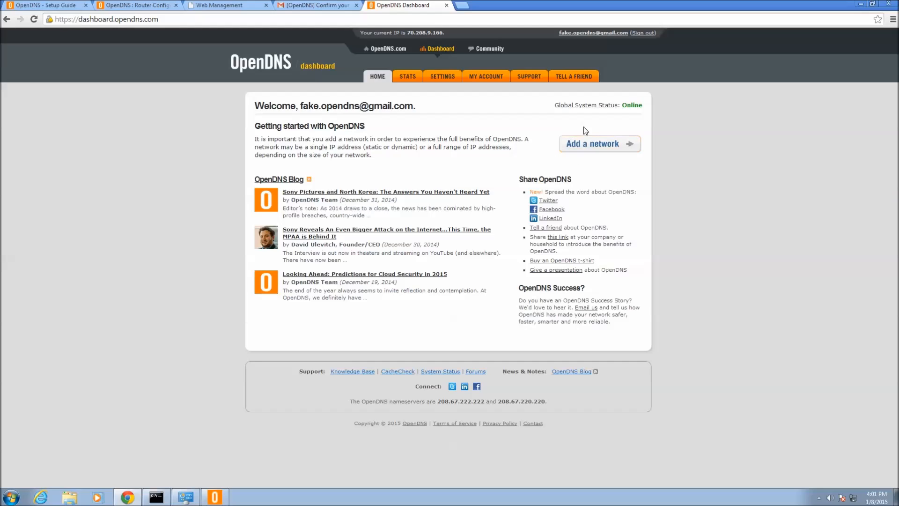
pyautogui.click(606, 144)
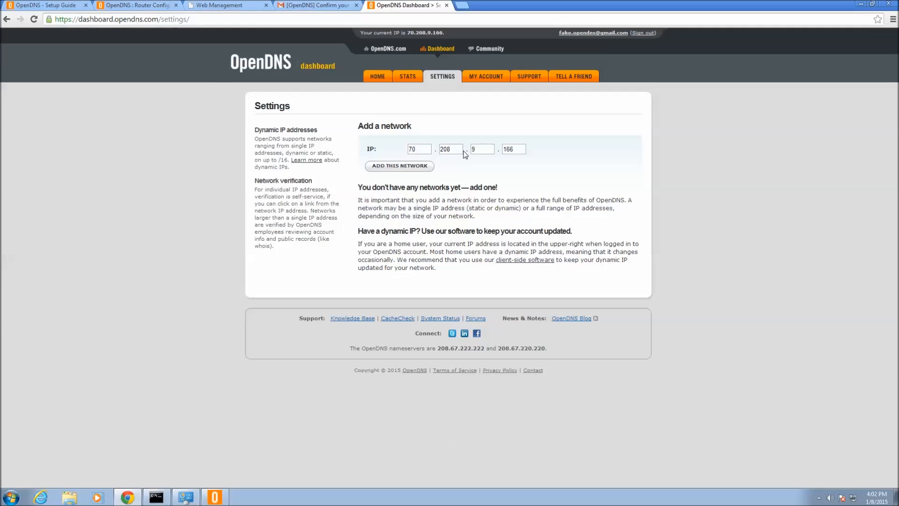
pyautogui.click(412, 166)
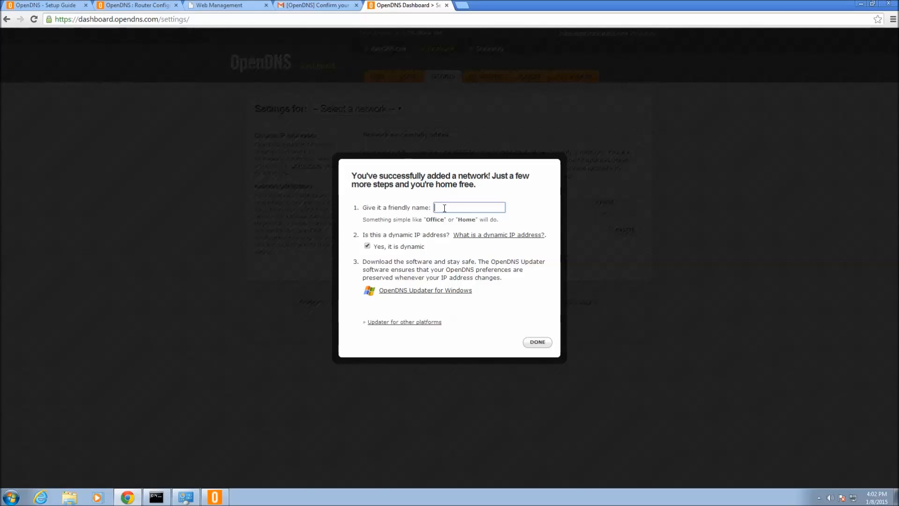
# - Name the network 'Home', download the OpenDNS Updater for Windows, and close the confirmation
pyautogui.write('Home')
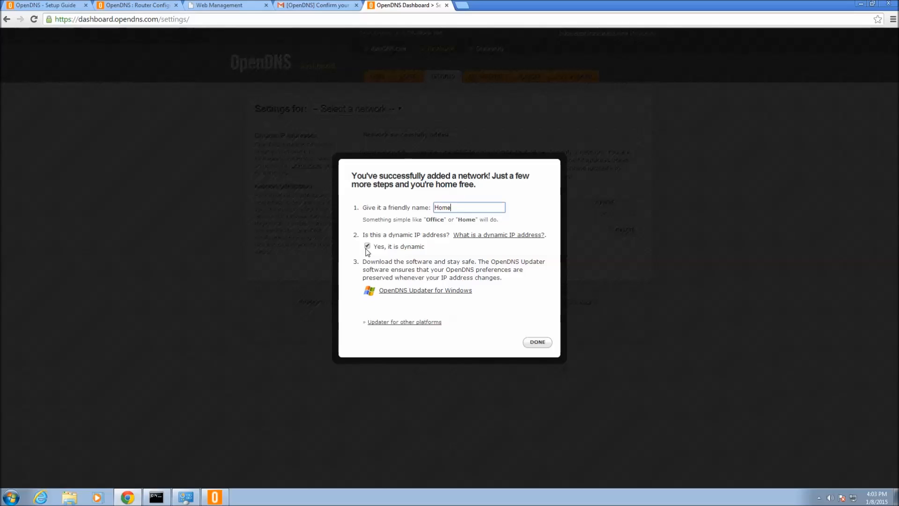
pyautogui.click(440, 291)
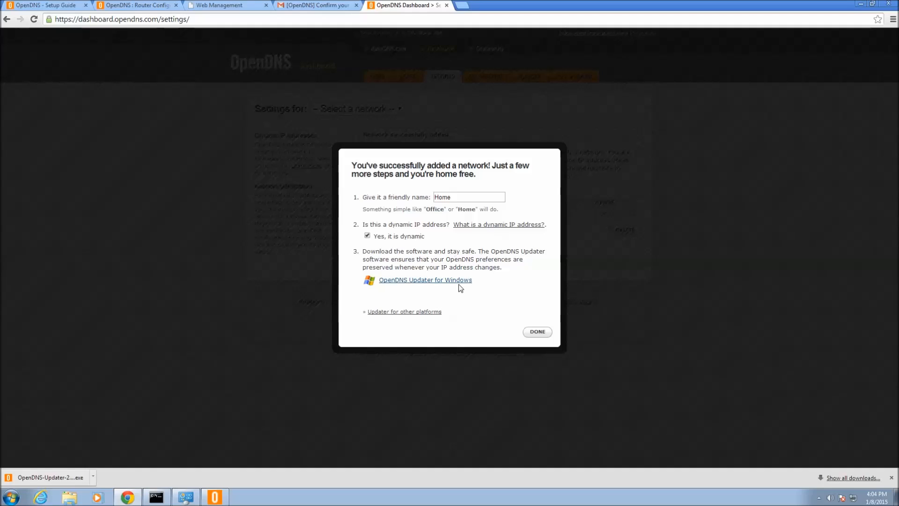
pyautogui.click(542, 335)
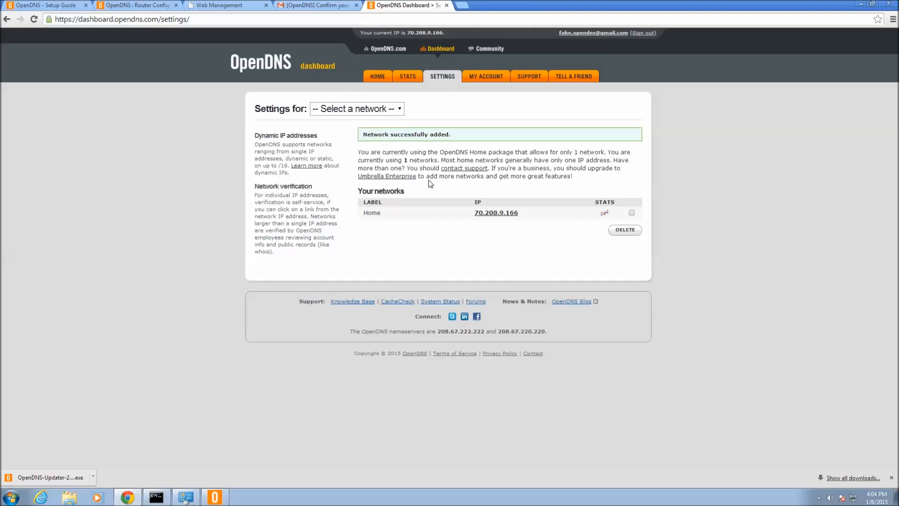
pyautogui.click(401, 109)
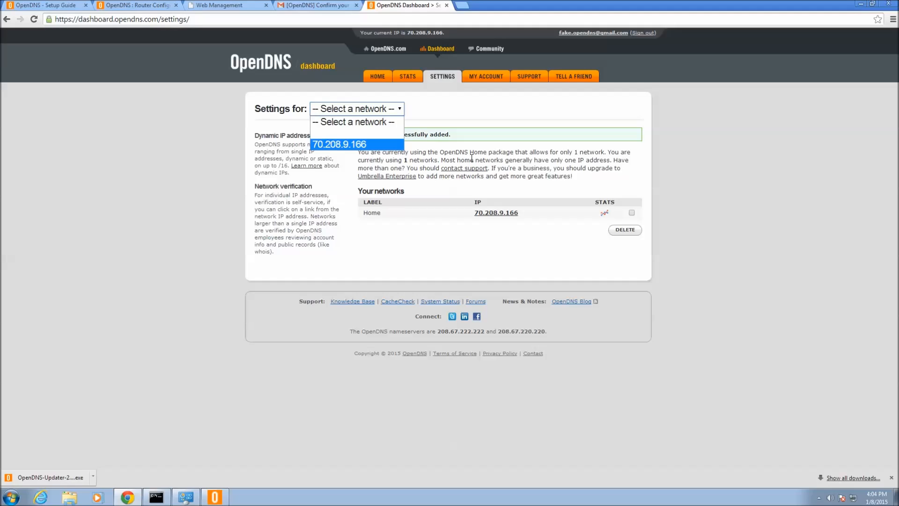
pyautogui.click(504, 159)
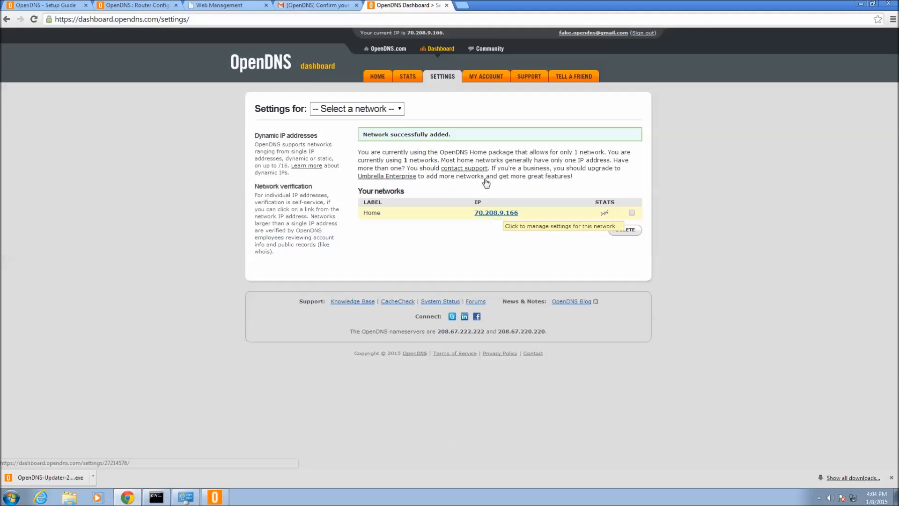
# - Open the Home network's filtering settings and review the Low level's blocked categories
pyautogui.click(496, 214)
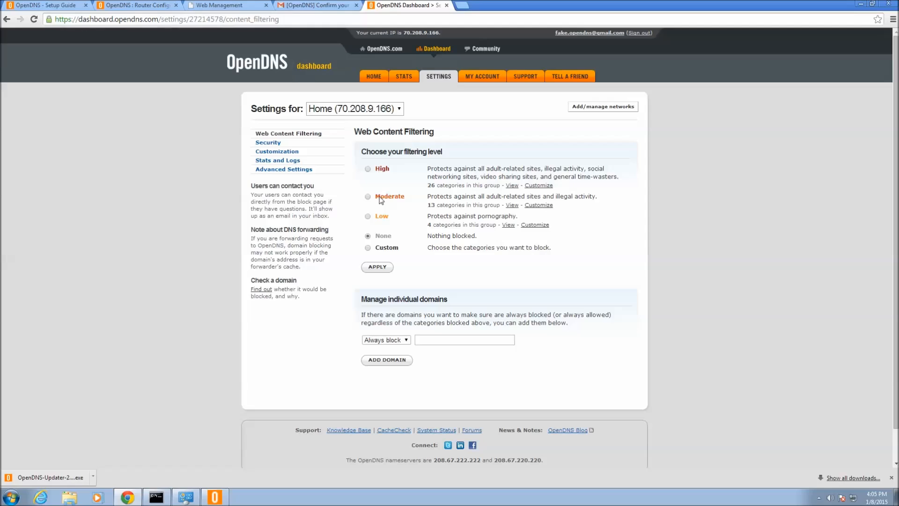
pyautogui.click(509, 225)
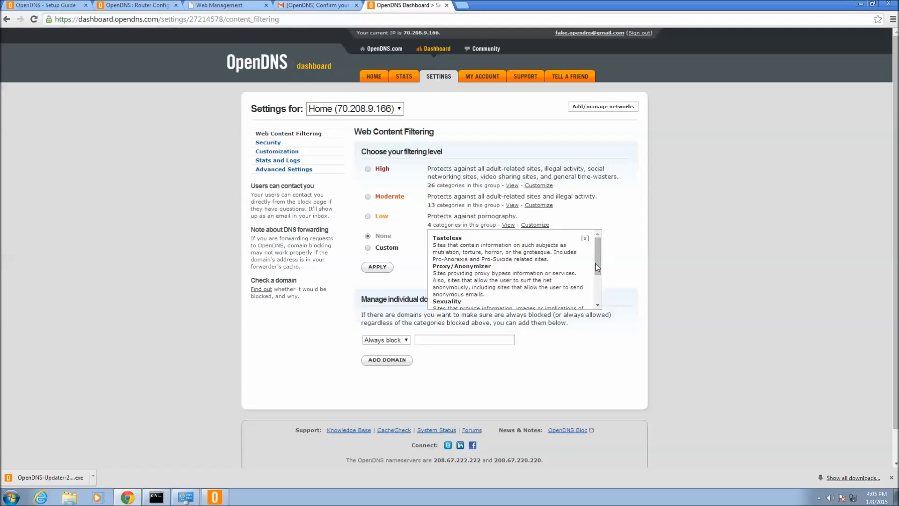
pyautogui.moveTo(596, 268); pyautogui.dragTo(597, 312)
pyautogui.moveTo(598, 274); pyautogui.dragTo(600, 228)
pyautogui.click(584, 238)
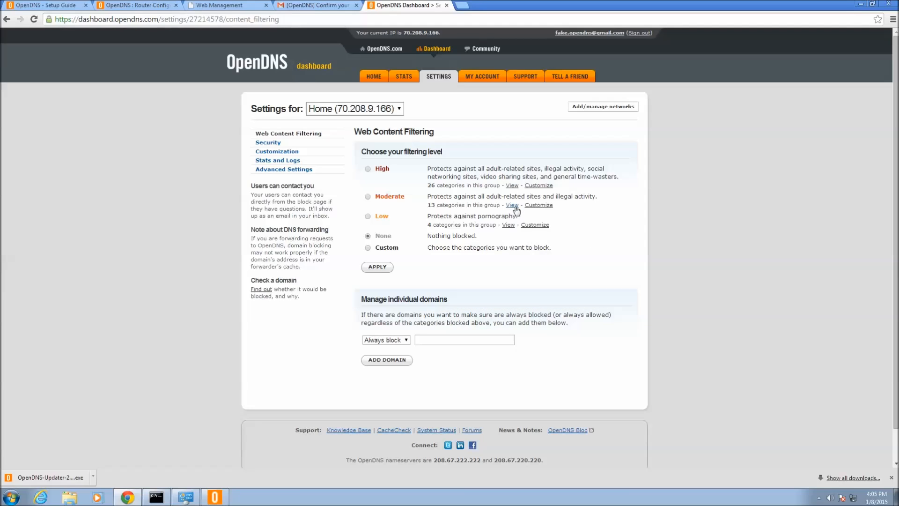
# - Review the Moderate level's blocked categories, then preview the High level's list
pyautogui.click(515, 208)
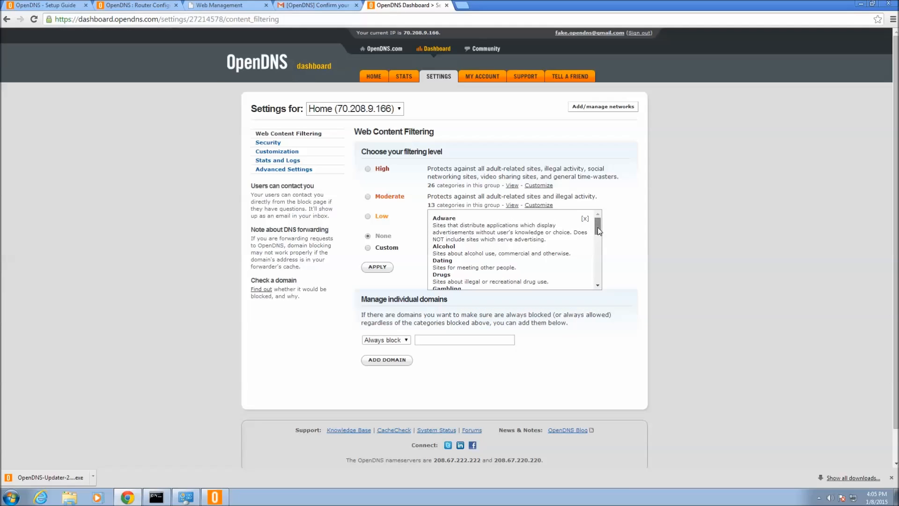
pyautogui.scroll(-10, 599, 257)
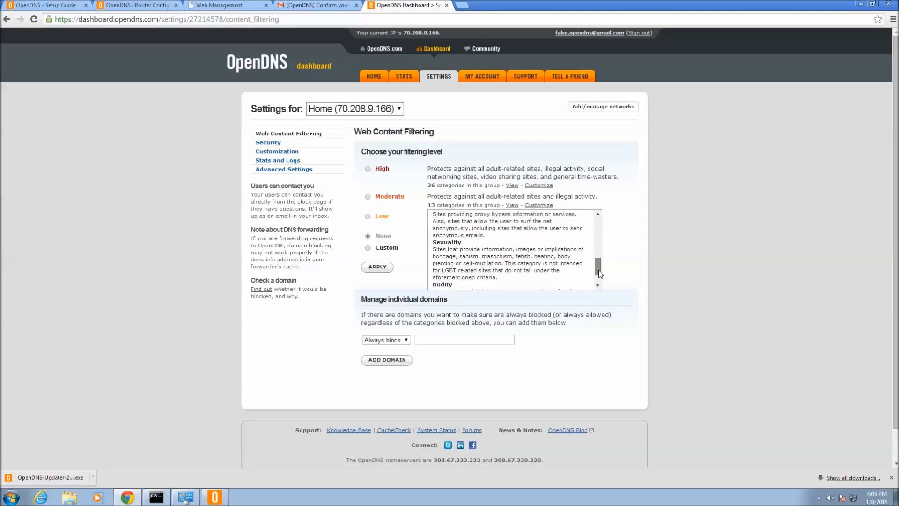
pyautogui.moveTo(597, 272); pyautogui.dragTo(597, 214)
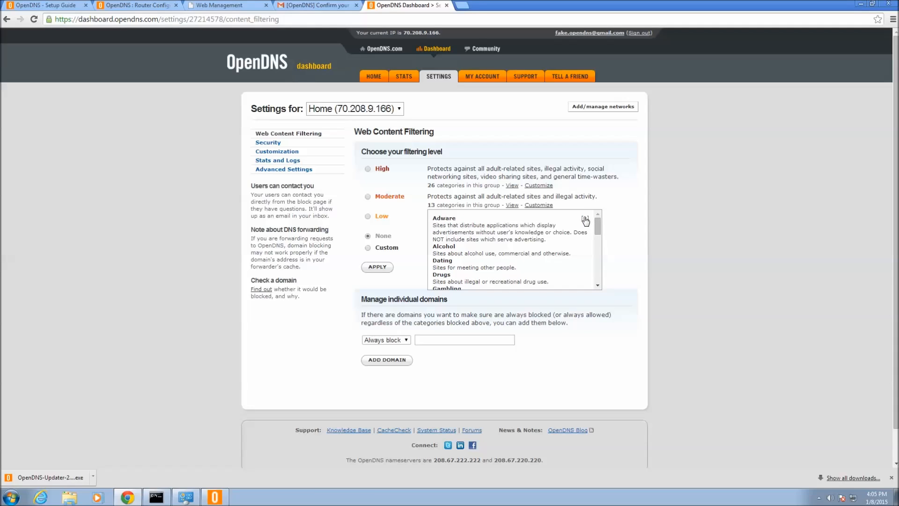
pyautogui.click(585, 219)
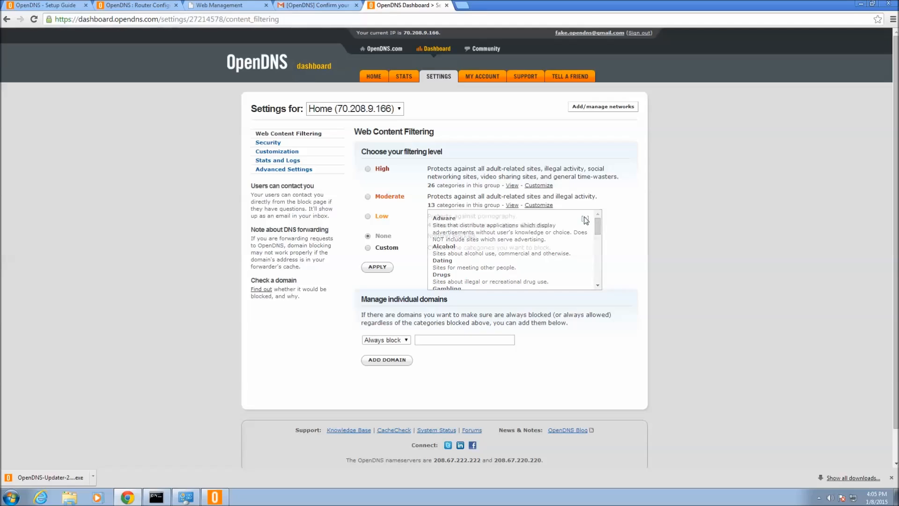
pyautogui.click(513, 186)
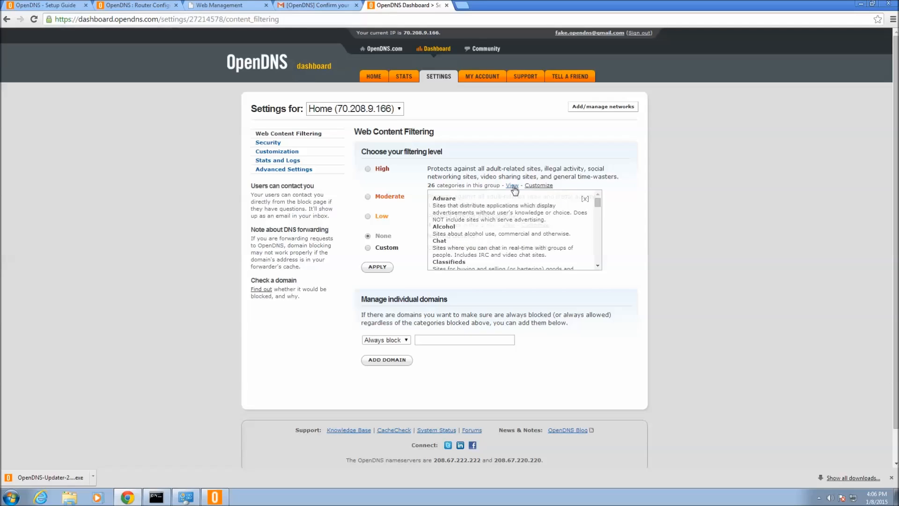
# - Scroll through the High level's 26 blocked categories and close the list
pyautogui.moveTo(597, 204); pyautogui.dragTo(603, 233)
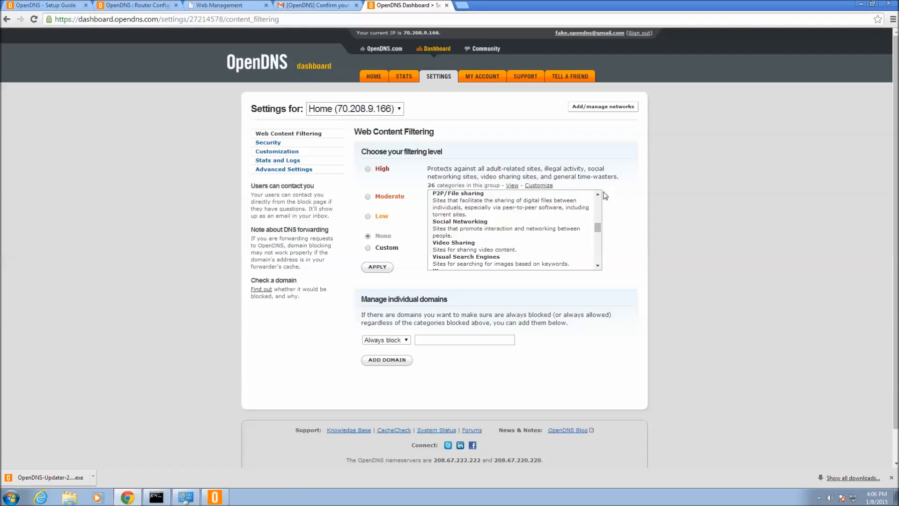
pyautogui.moveTo(598, 228); pyautogui.dragTo(595, 187)
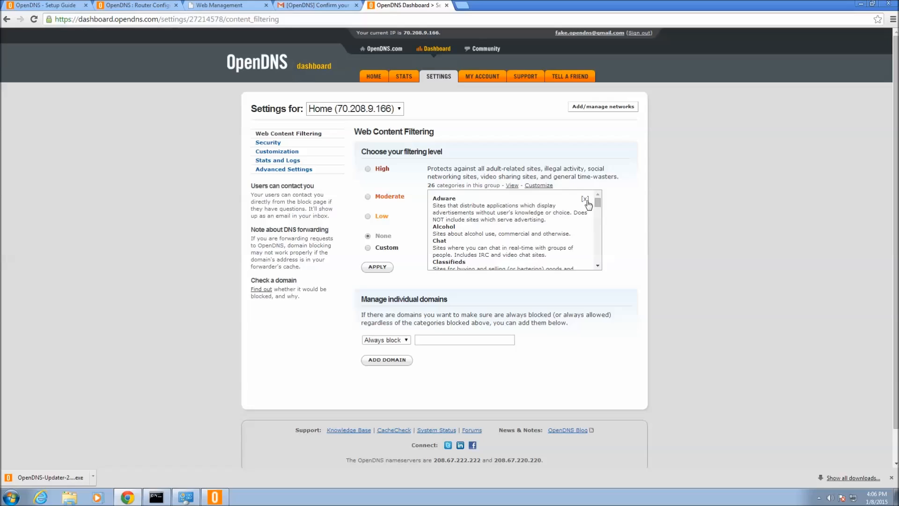
pyautogui.click(585, 200)
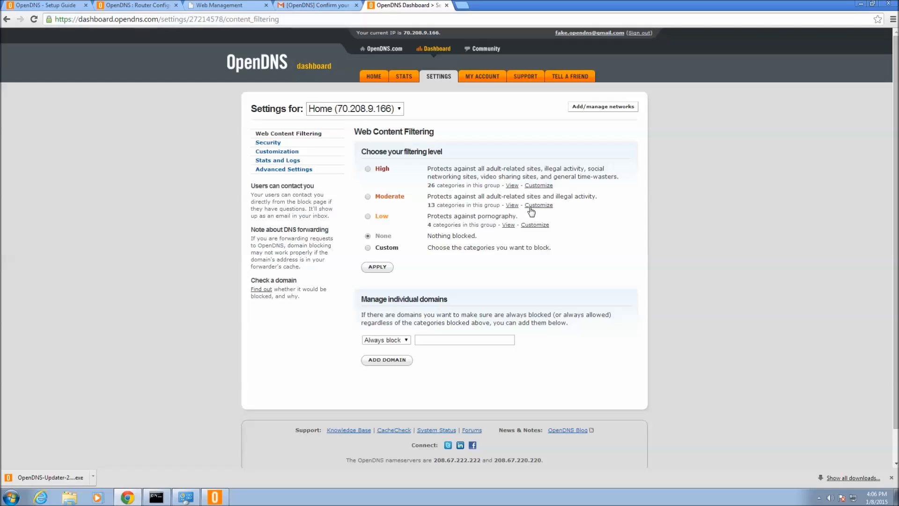
# - Choose Moderate filtering, review its 13 blocked categories under Customize, then reselect Moderate
pyautogui.click(367, 197)
pyautogui.click(545, 206)
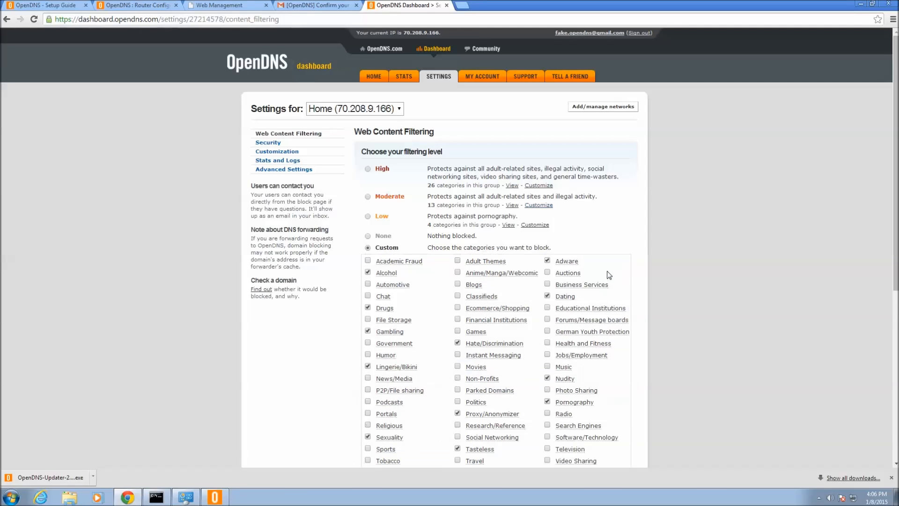
pyautogui.moveTo(607, 309)
pyautogui.moveTo(893, 243); pyautogui.dragTo(893, 279)
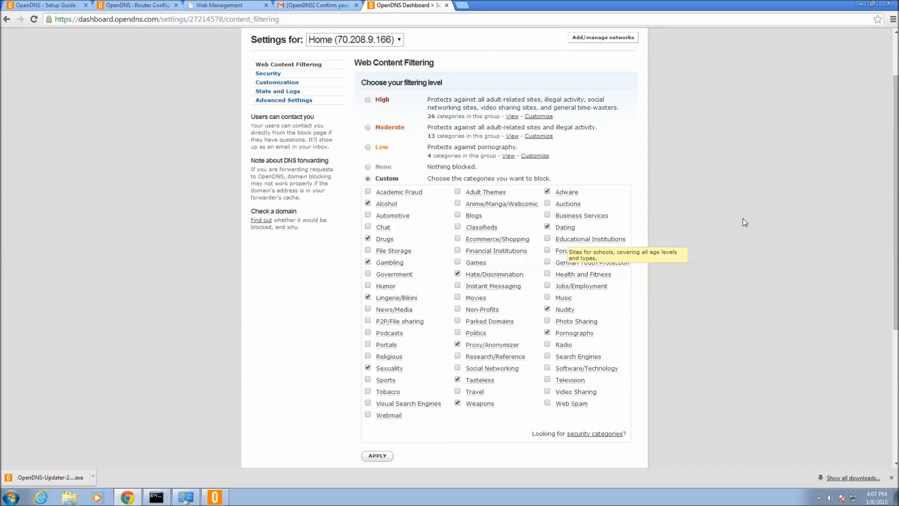
pyautogui.click(367, 128)
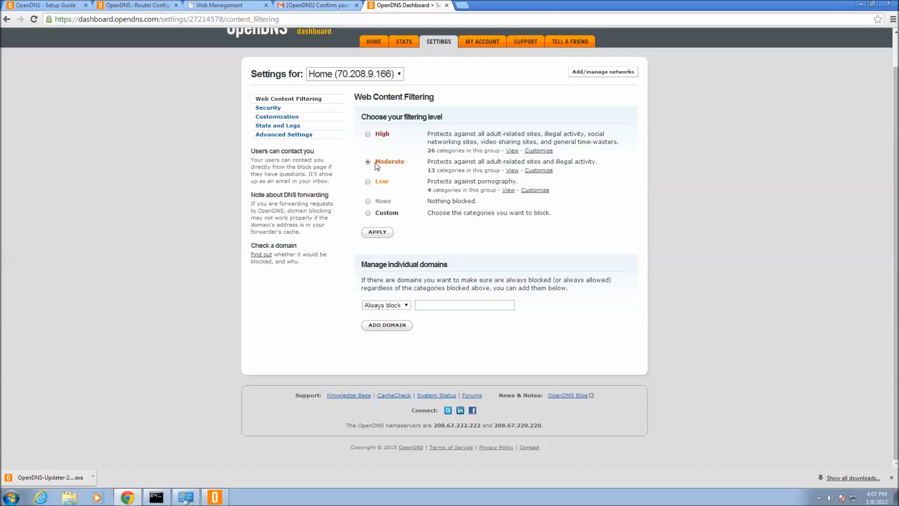
pyautogui.click(379, 232)
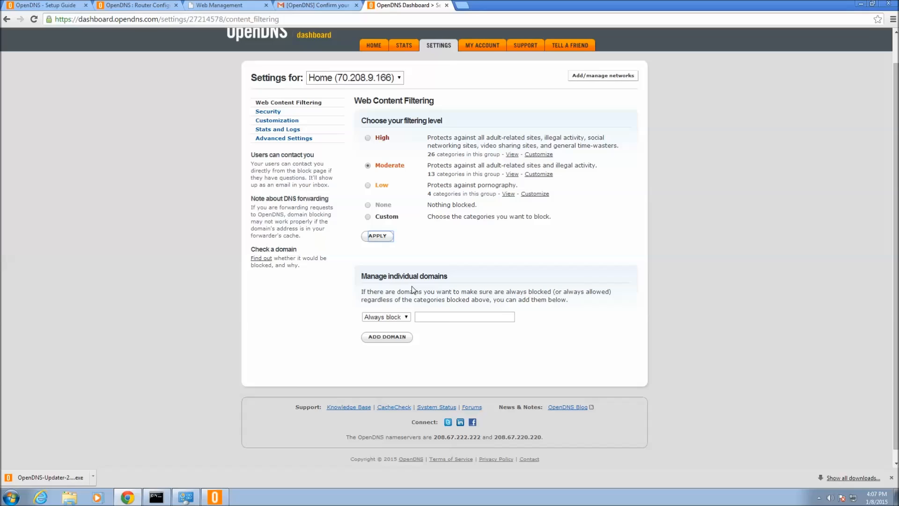
pyautogui.click(476, 319)
pyautogui.write('www.google.com')
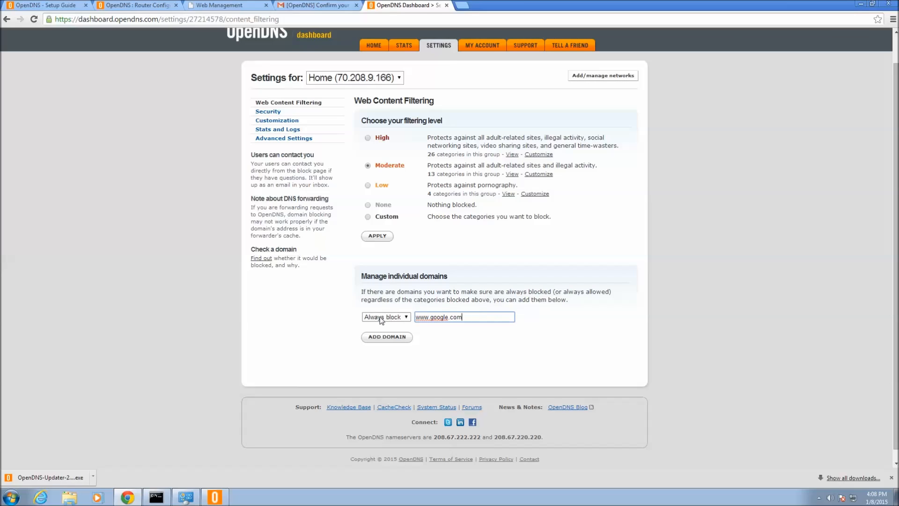
pyautogui.click(407, 317)
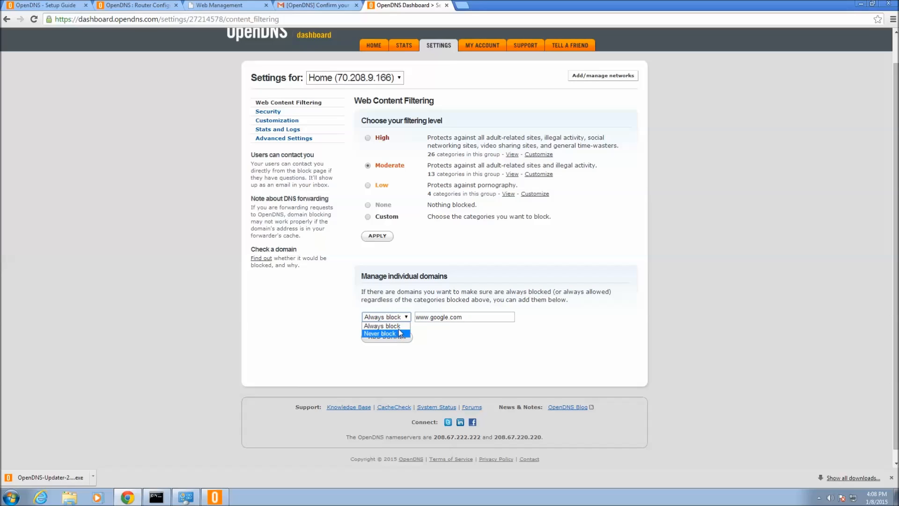
pyautogui.click(424, 327)
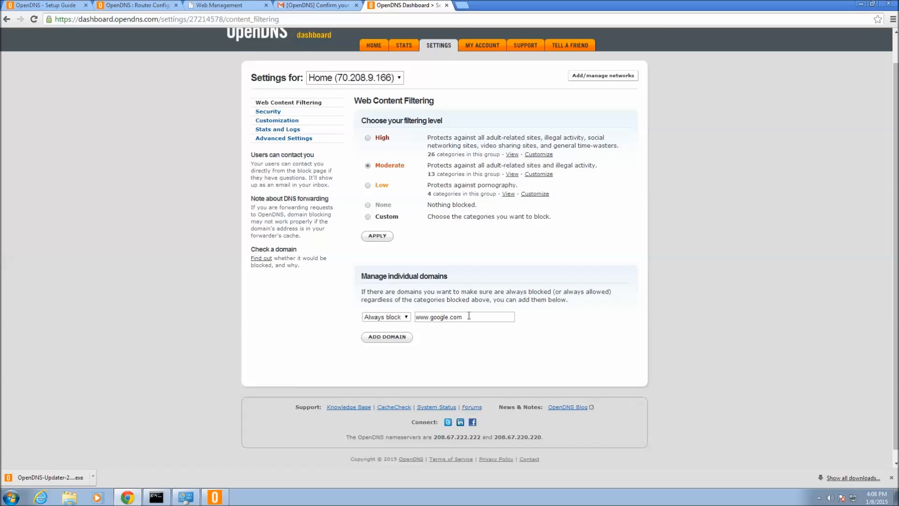
pyautogui.moveTo(469, 316); pyautogui.dragTo(408, 317)
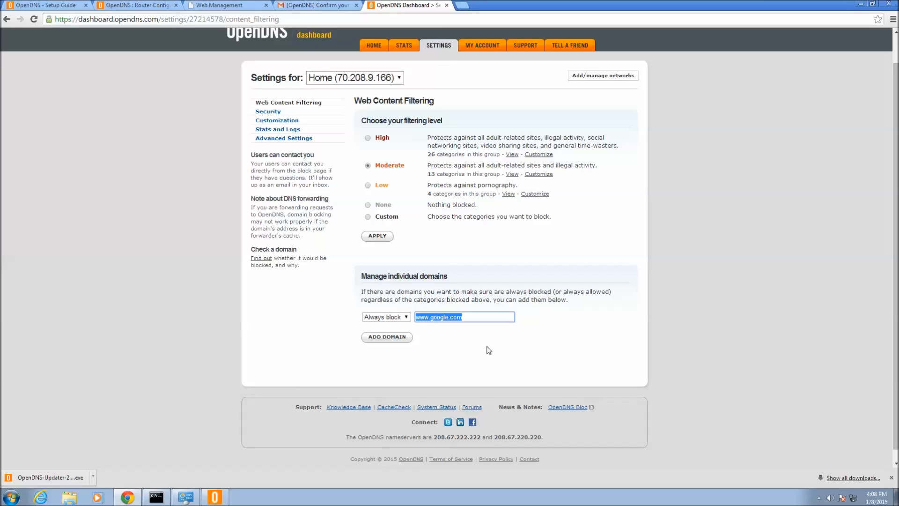
pyautogui.write('www.school.com')
pyautogui.press('BackSpace')
pyautogui.press('BackSpace')
pyautogui.press('BackSpace')
pyautogui.press('BackSpace')
pyautogui.write('.org')
pyautogui.press('Return')
pyautogui.click(396, 318)
pyautogui.click(392, 333)
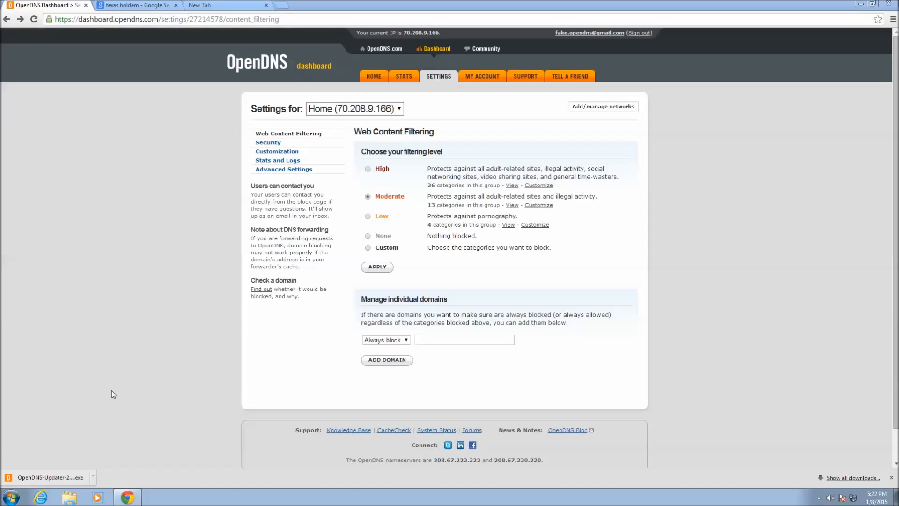
# - Launch the downloaded OpenDNS-Updater-2.2.1 (2).exe from Chrome's download bar
pyautogui.click(64, 477)
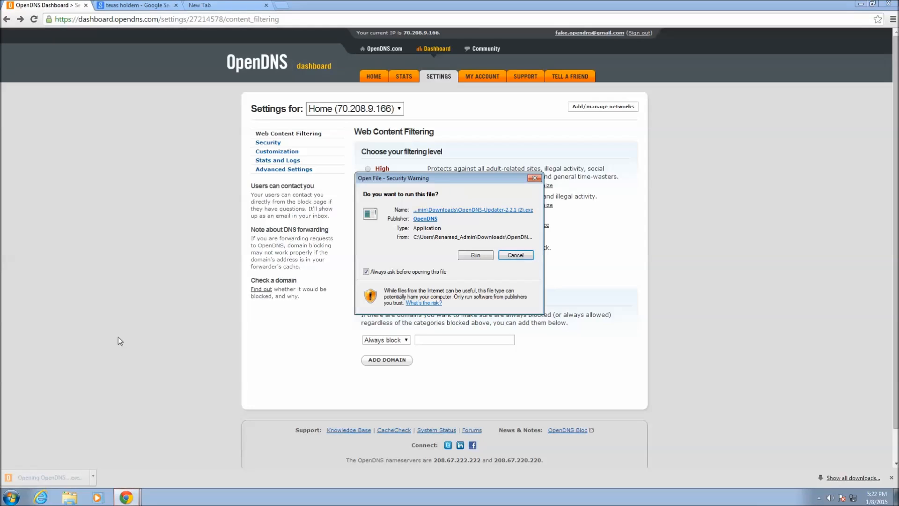
# - Run and install OpenDNS Updater, finishing with Start OpenDNS Updater checked
pyautogui.click(469, 255)
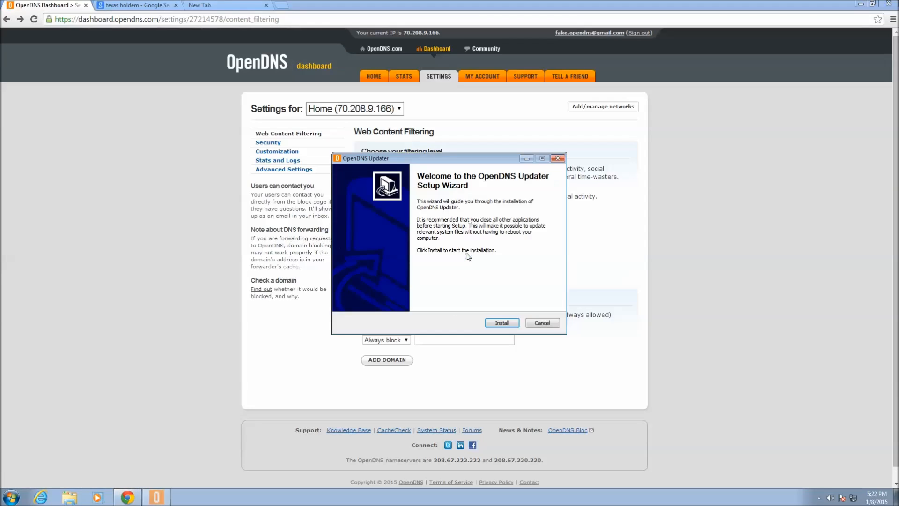
pyautogui.click(501, 323)
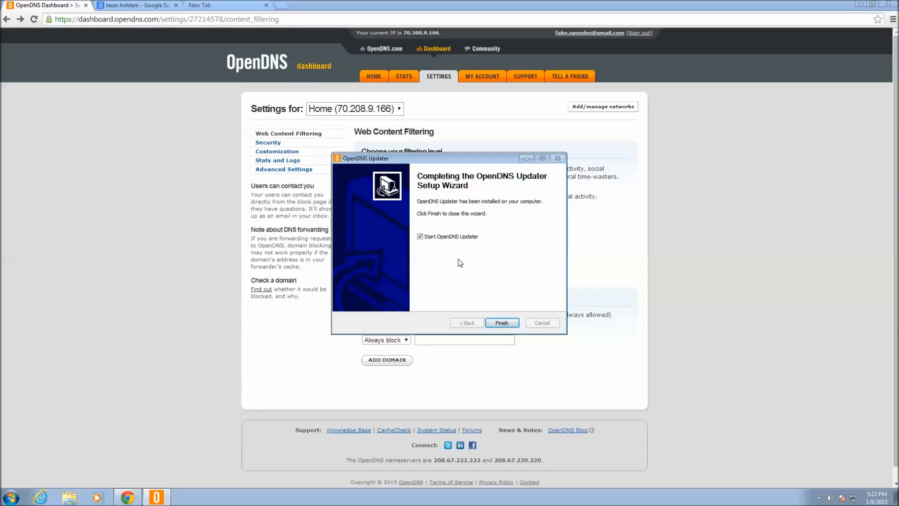
pyautogui.click(502, 323)
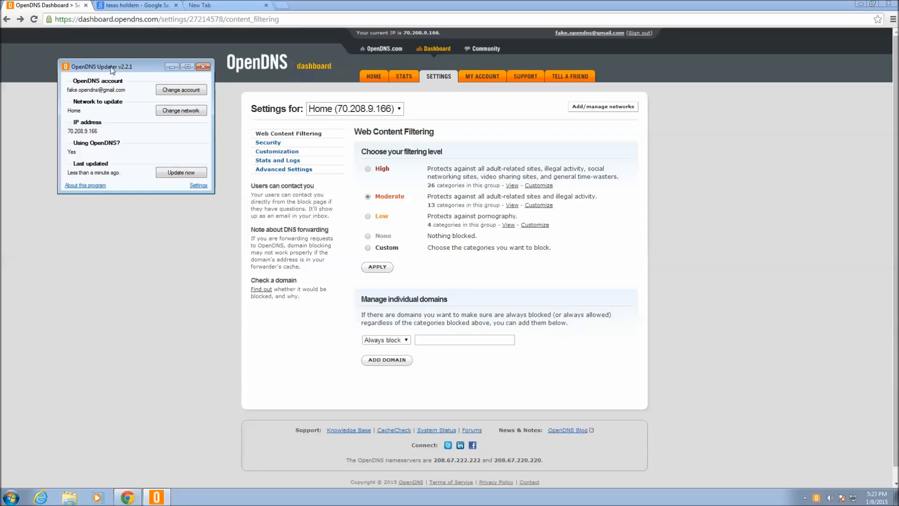
pyautogui.moveTo(111, 70); pyautogui.dragTo(396, 235)
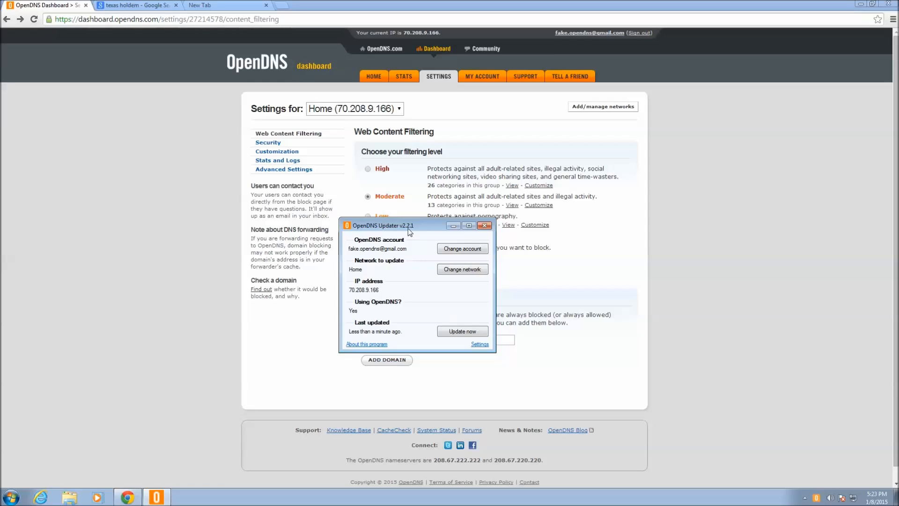
pyautogui.moveTo(410, 228); pyautogui.dragTo(417, 197)
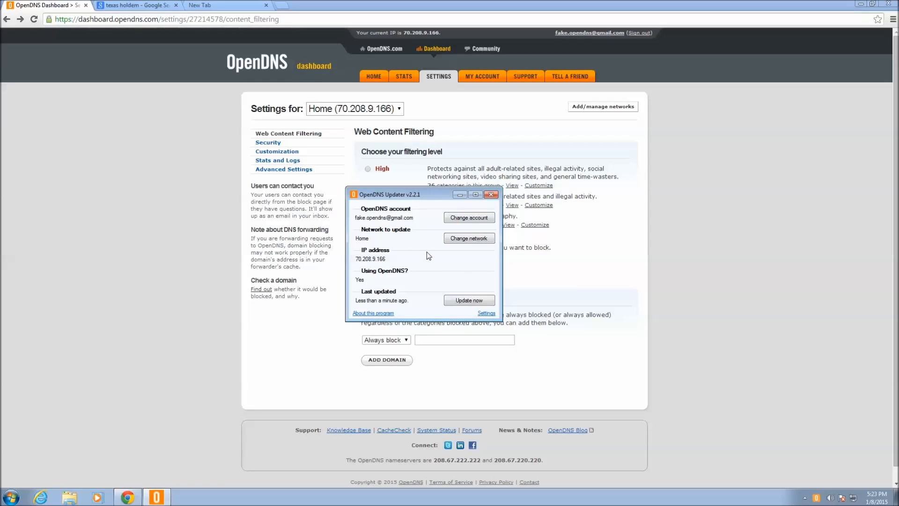
pyautogui.click(804, 499)
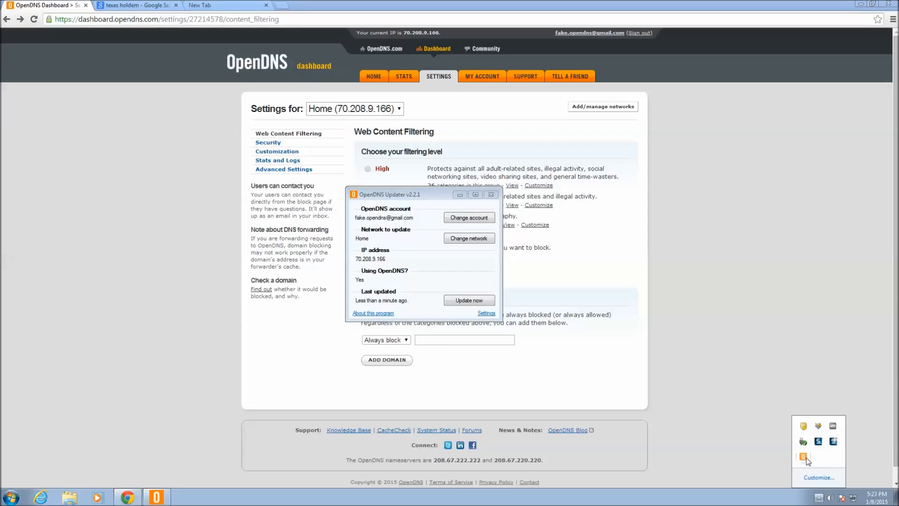
pyautogui.click(408, 195)
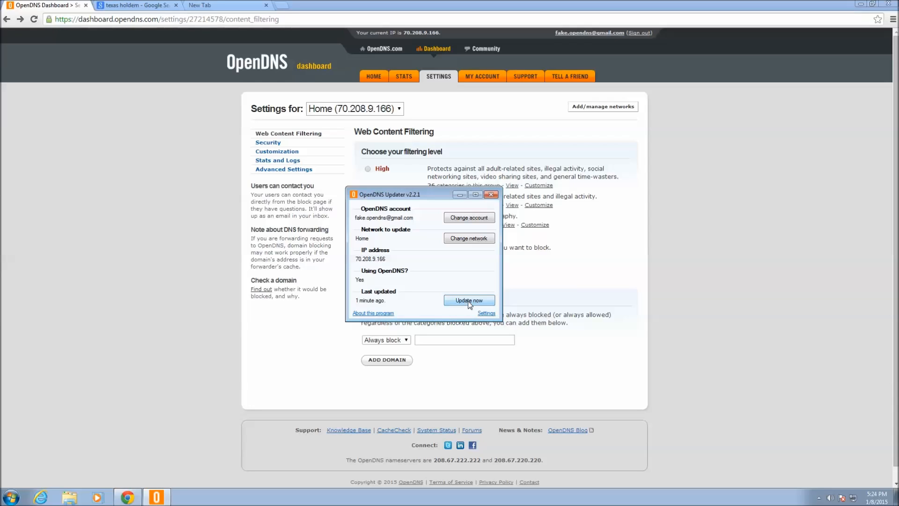
pyautogui.click(457, 194)
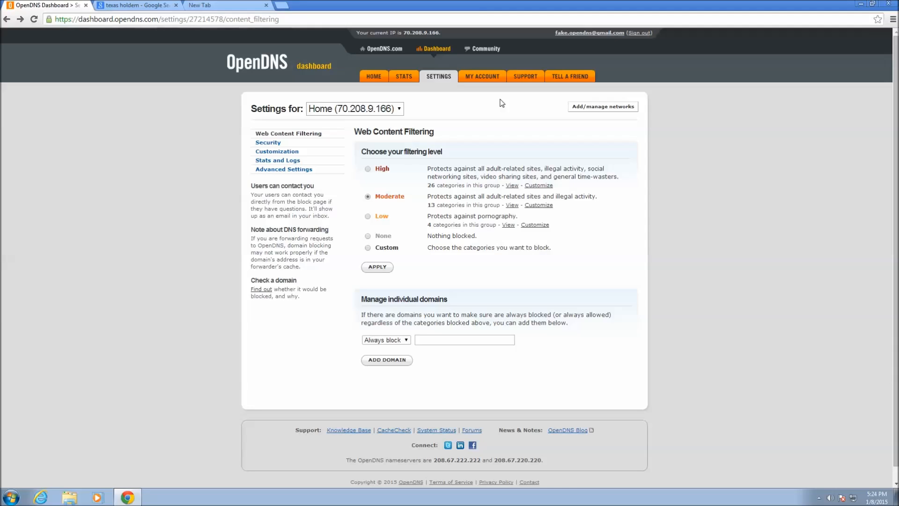
# - Go to the SUPPORT tab and place the cursor in the Knowledge Base search box
pyautogui.click(524, 79)
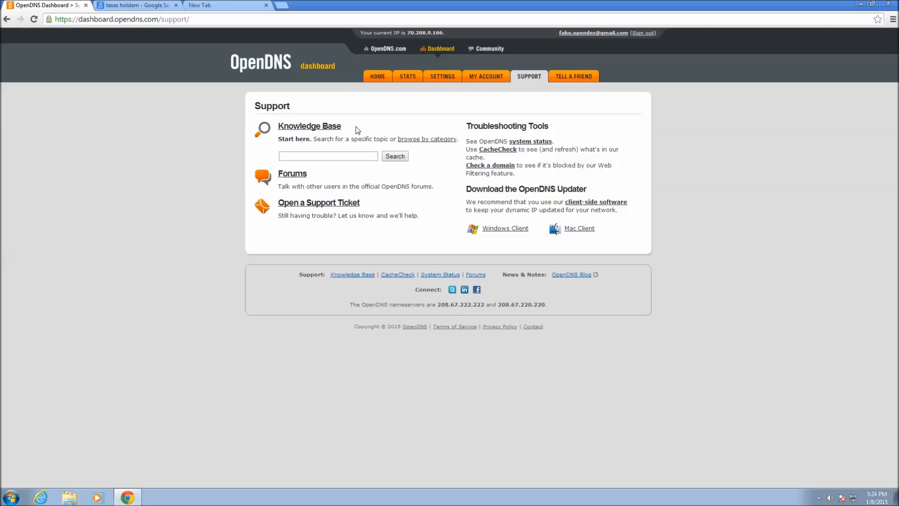
pyautogui.click(347, 159)
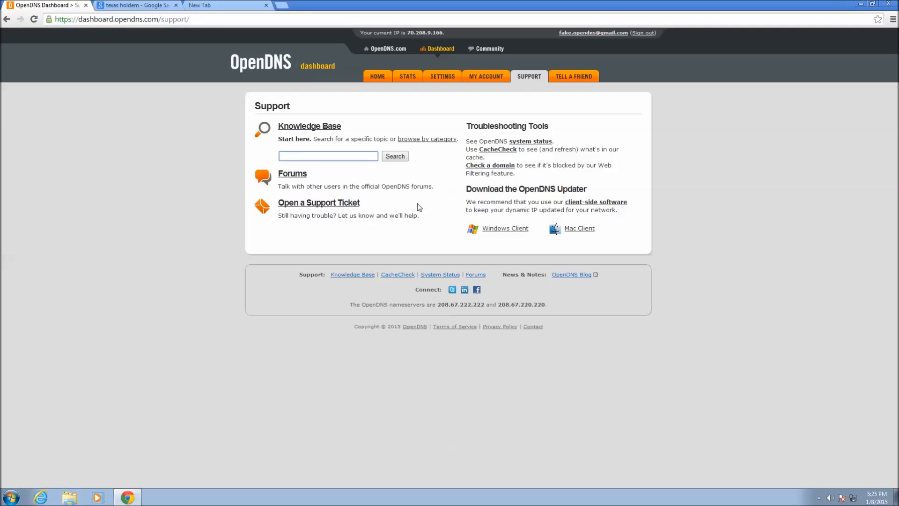
# - Open the Full Tilt Poker result from the texas holdem search, see it blocked as Gambling, and open a new tab
pyautogui.click(143, 7)
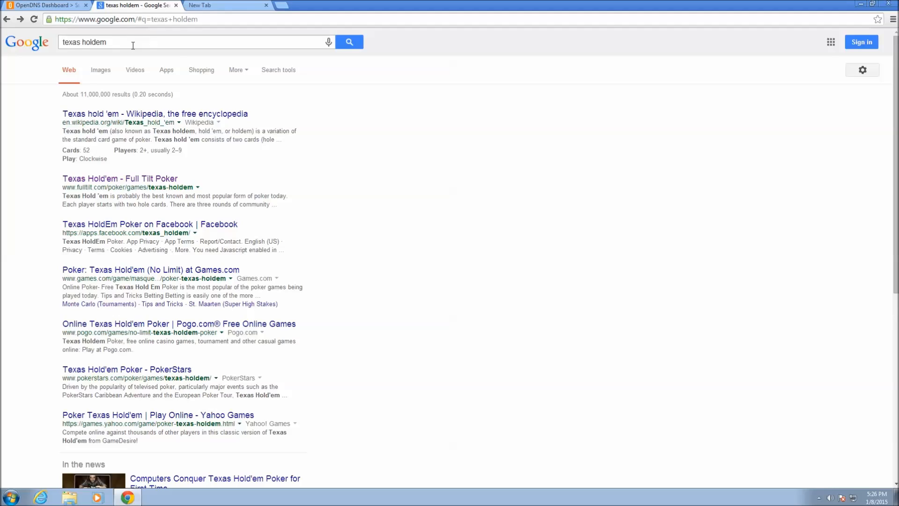
pyautogui.click(154, 179)
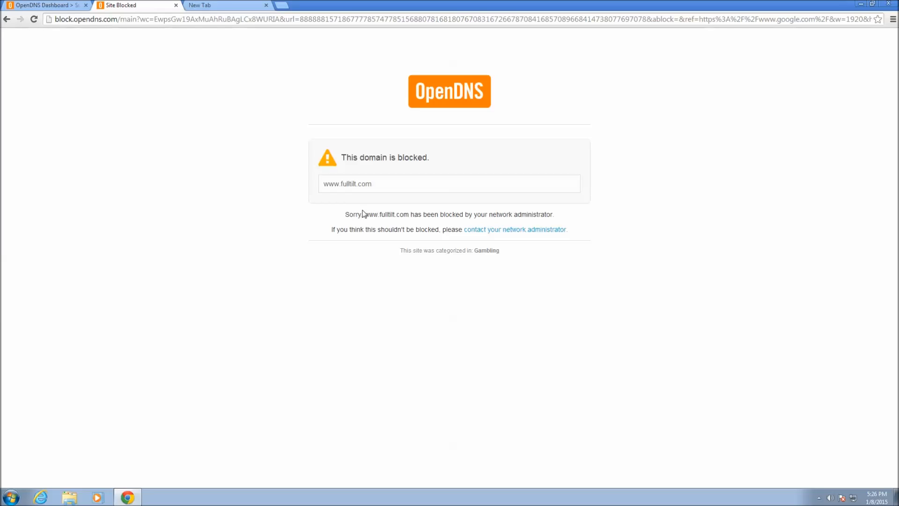
pyautogui.click(241, 9)
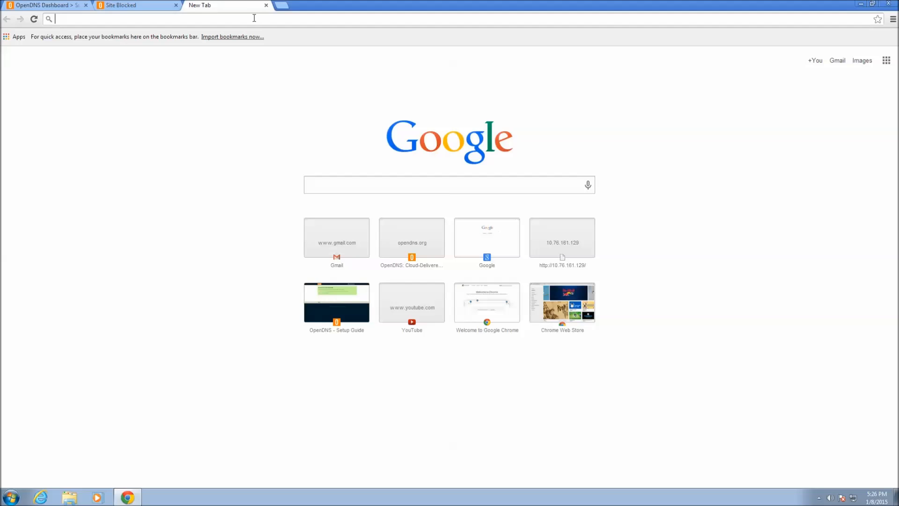
# - Load opendns.org/welcome/ to reach the Home network's Web Content Filtering settings
pyautogui.write('opendns')
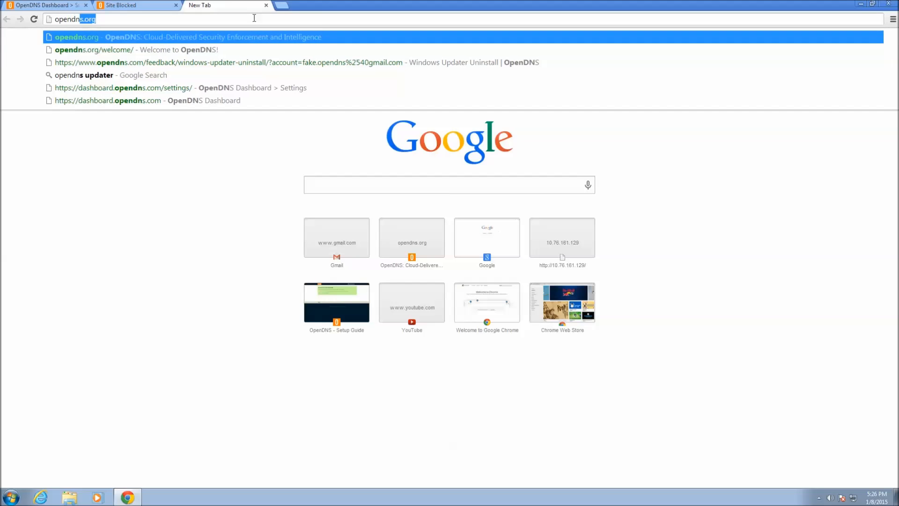
pyautogui.write('.org/')
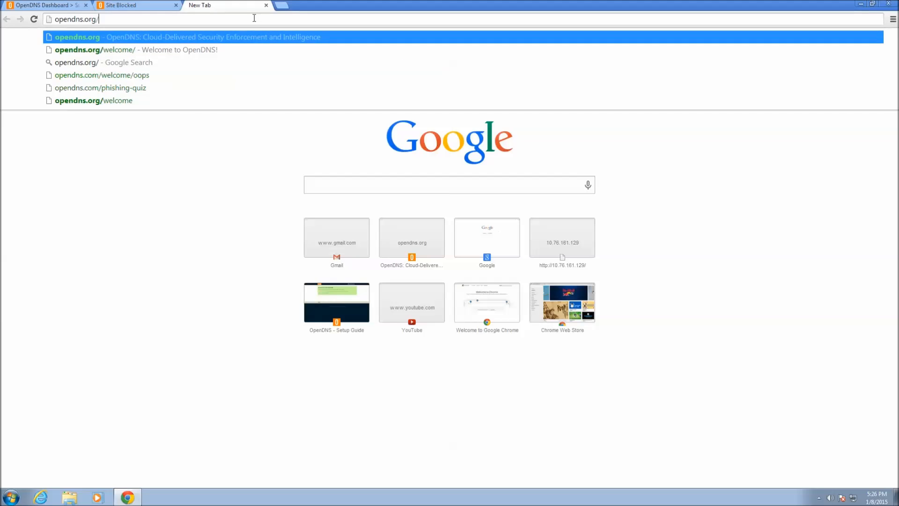
pyautogui.write('welcome/')
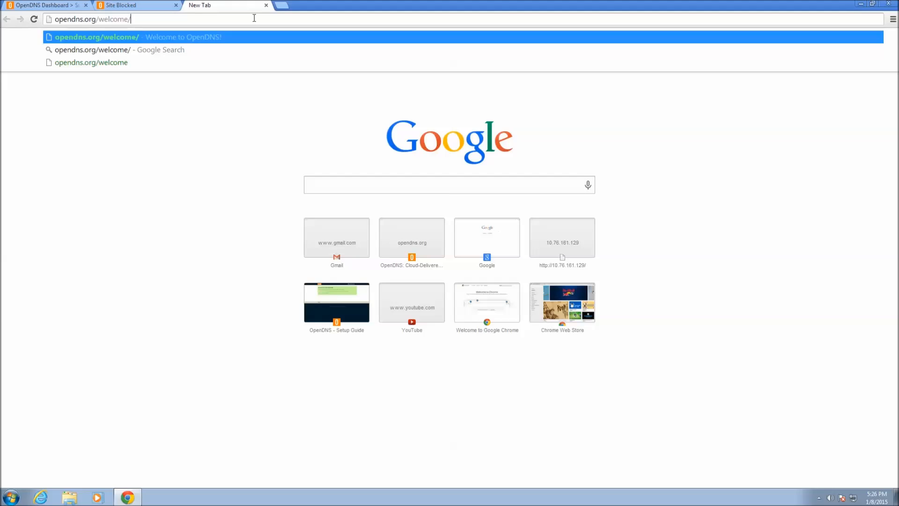
pyautogui.press('Return')
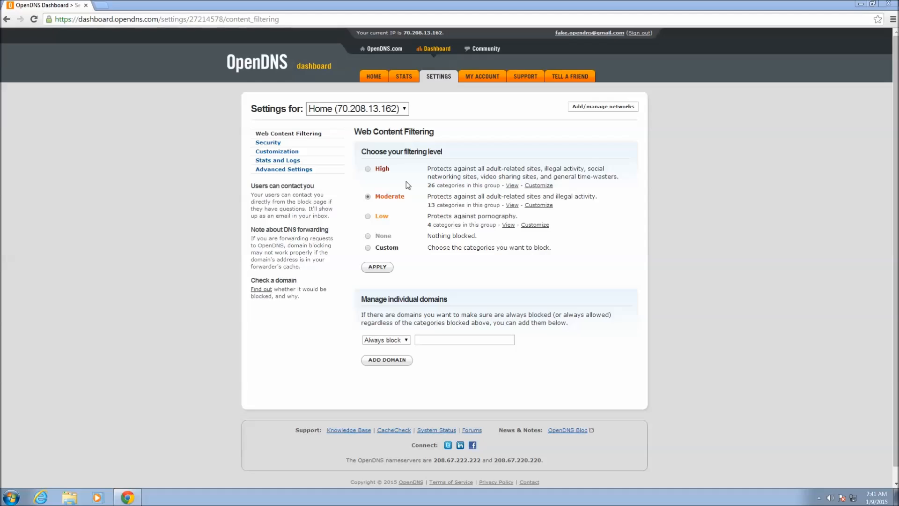
# - Review the Home network's Security protections, then view the Customization settings
pyautogui.click(269, 143)
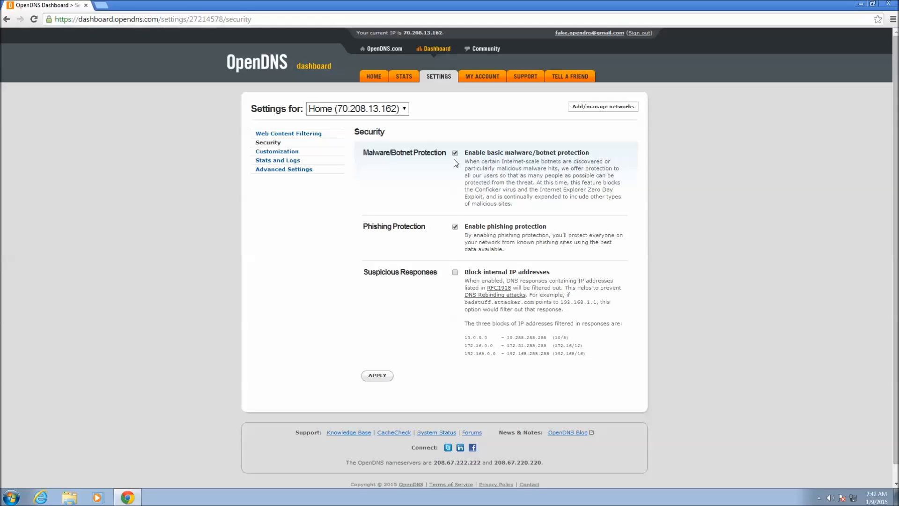
pyautogui.click(288, 152)
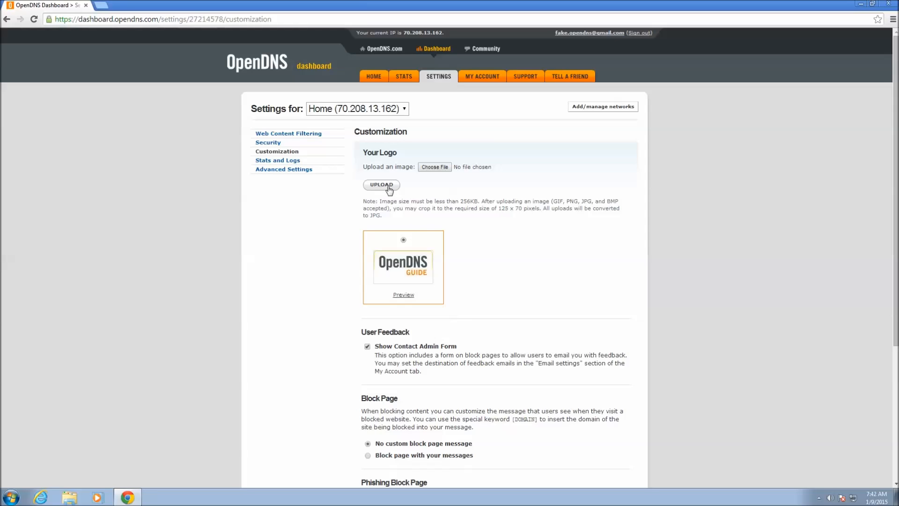
# - Set the Block Page option to 'No custom block page message' so the default block page is used
pyautogui.moveTo(896, 219); pyautogui.dragTo(895, 353)
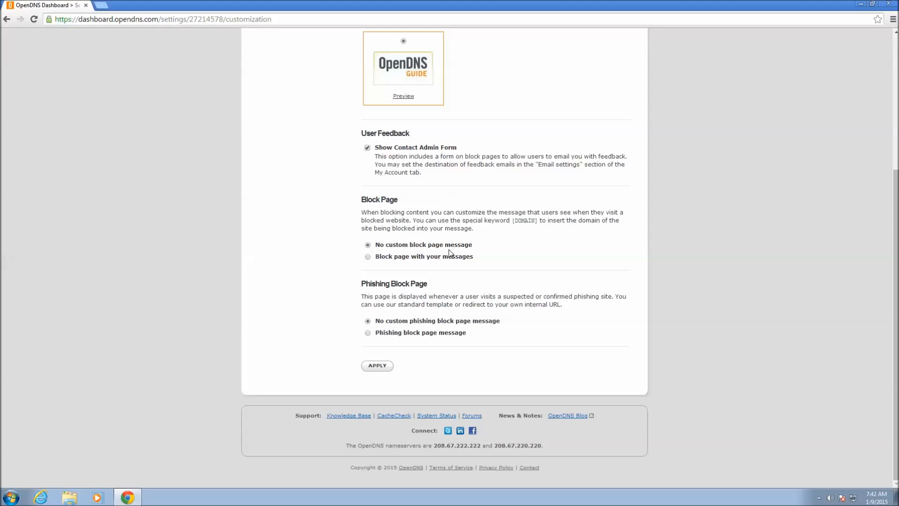
pyautogui.click(368, 257)
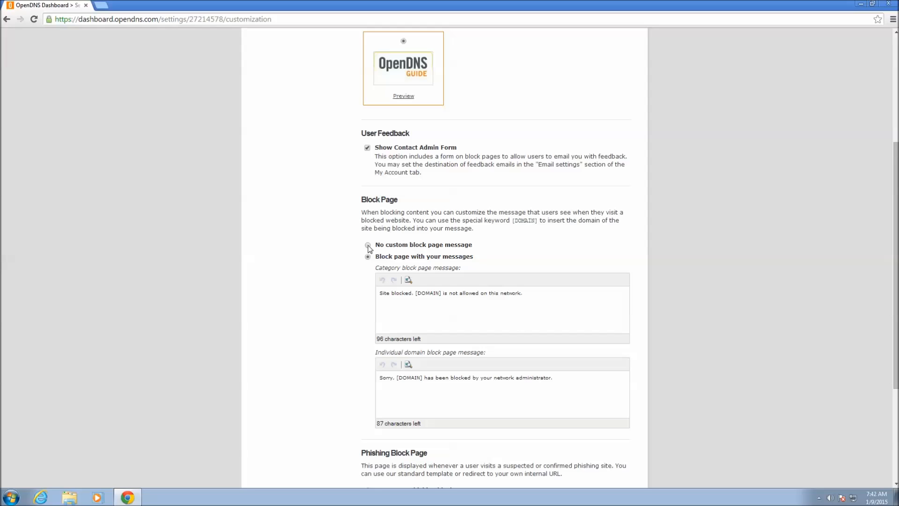
pyautogui.click(368, 246)
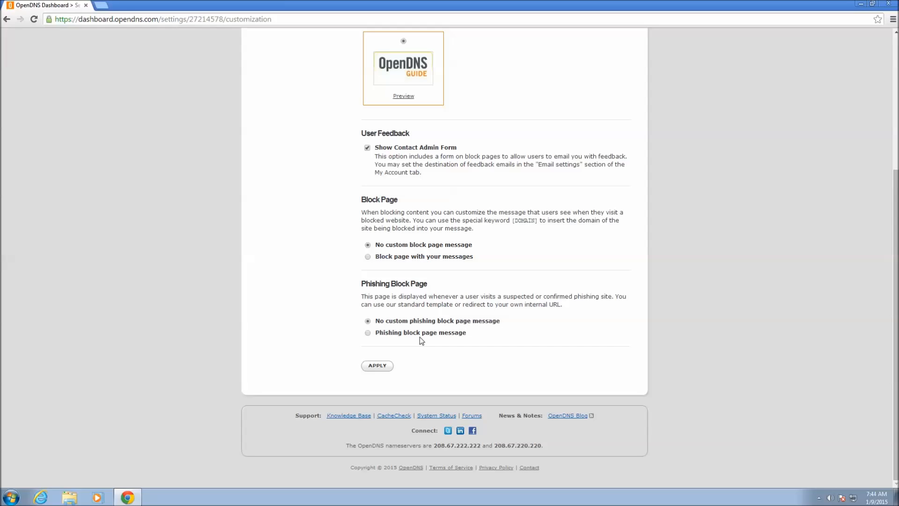
pyautogui.moveTo(896, 319); pyautogui.dragTo(882, 108)
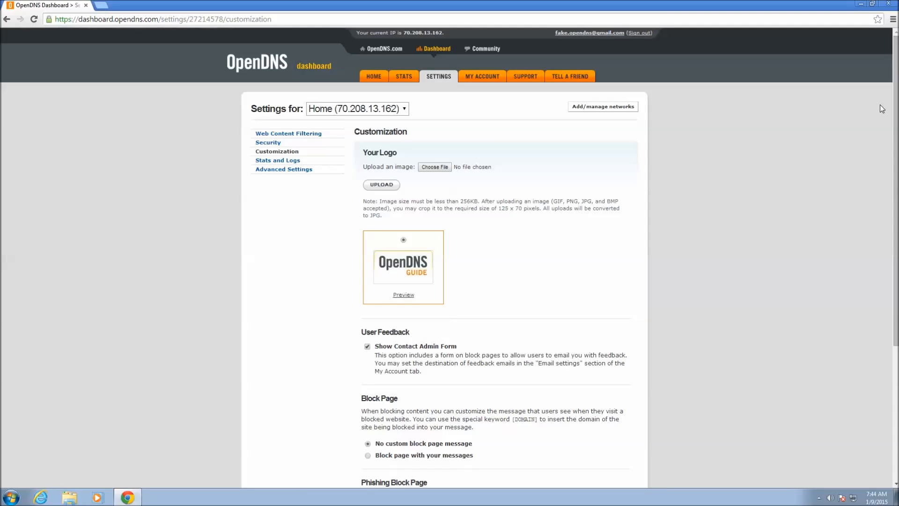
pyautogui.click(290, 161)
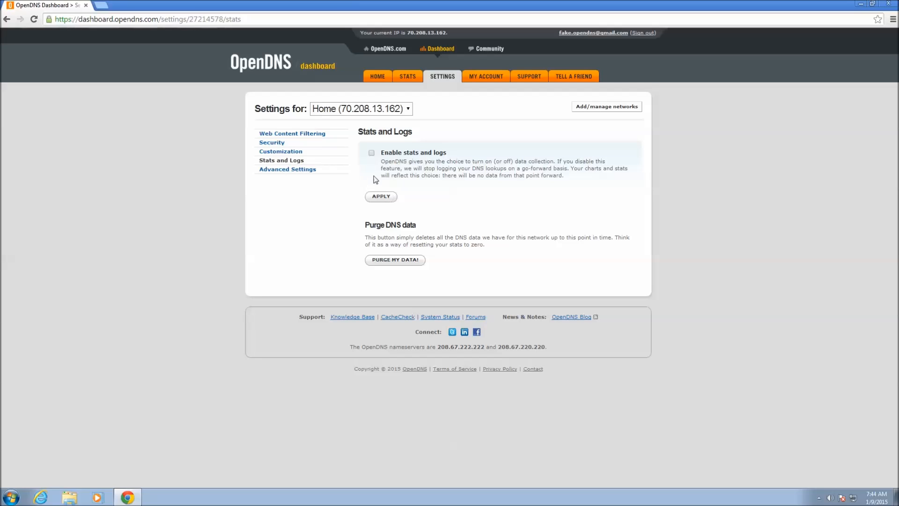
# - View Total Requests stats for Personal Networks on 2015-01-09
pyautogui.click(410, 76)
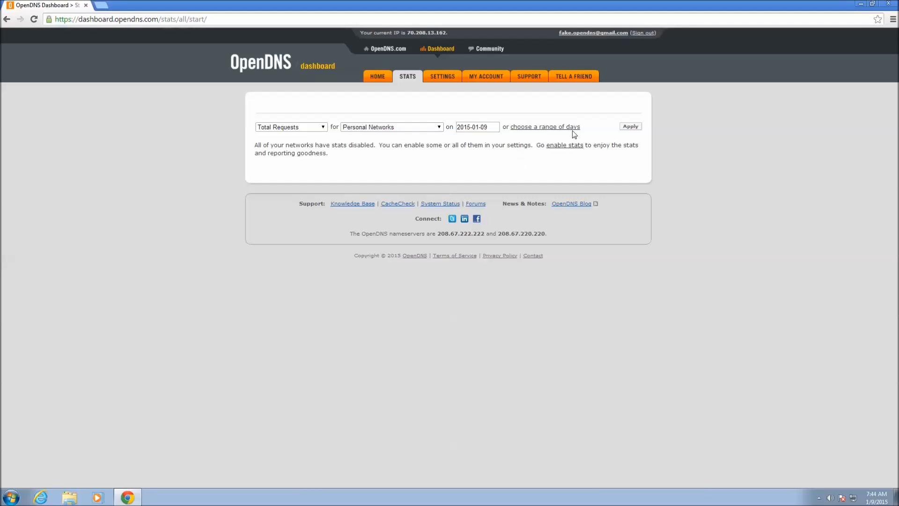
# - Switch the stats date to a range of days and browse report types, leaving Total Requests unchanged
pyautogui.click(544, 127)
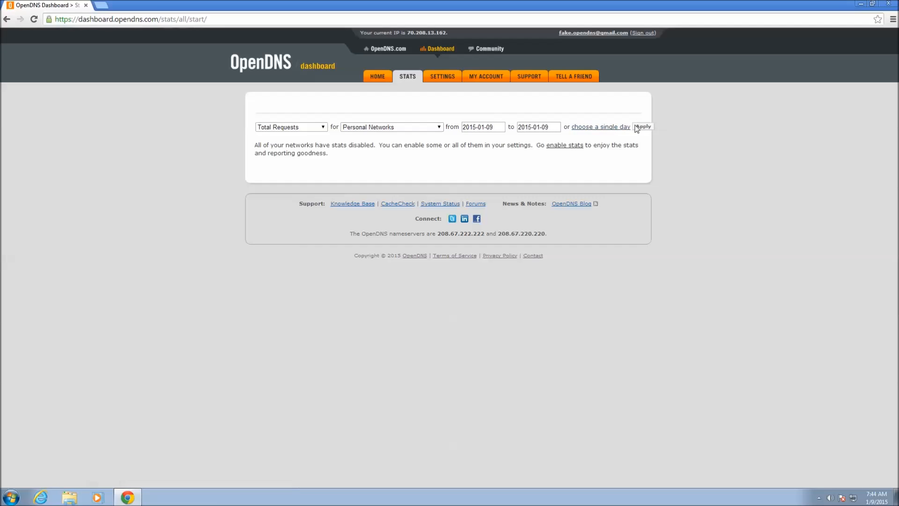
pyautogui.click(318, 130)
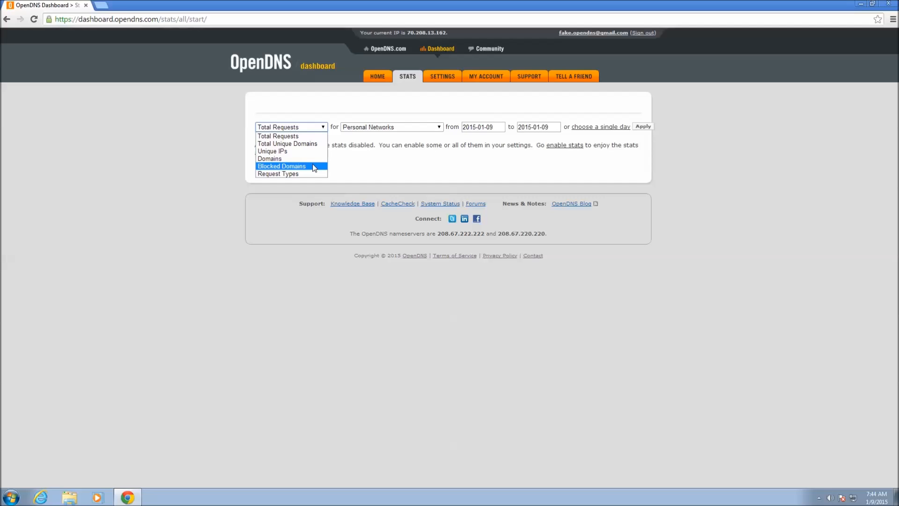
pyautogui.click(436, 162)
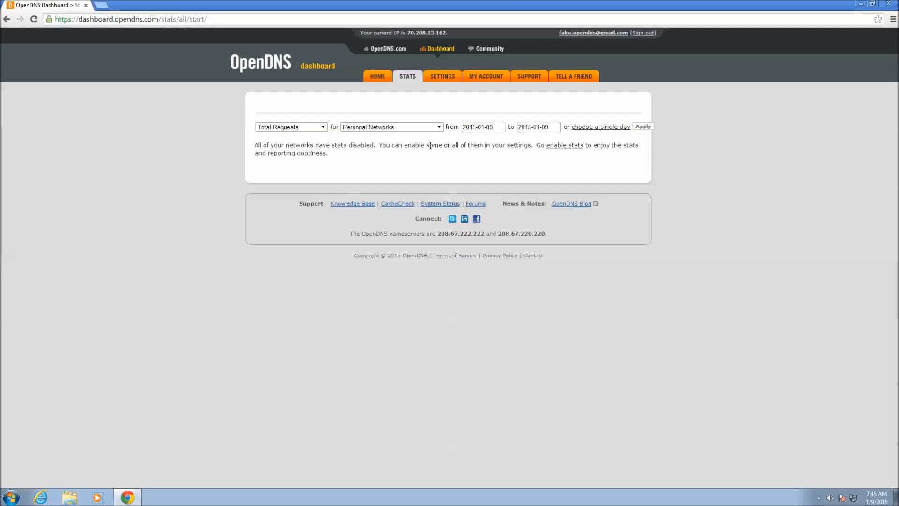
pyautogui.click(6, 20)
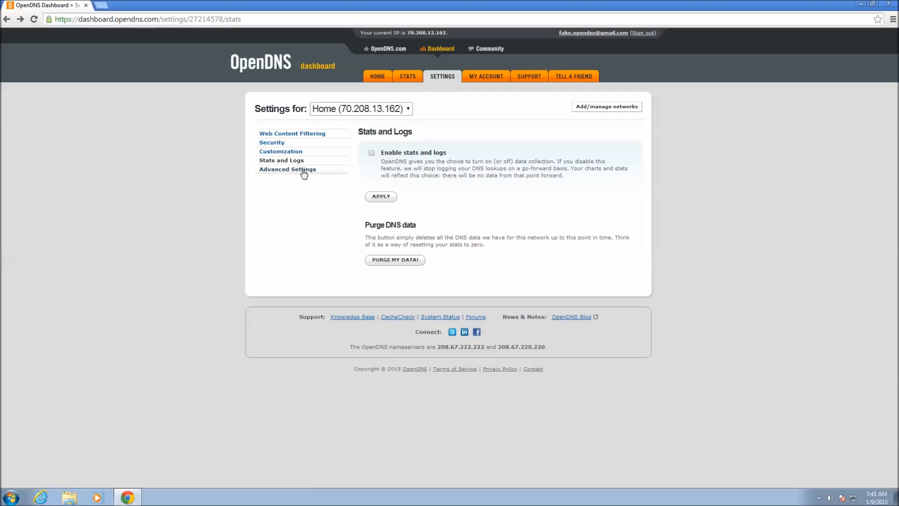
pyautogui.click(304, 171)
# - Confirm 'Enable dynamic IP update' is checked in Advanced Settings, then return to STATS
pyautogui.click(304, 170)
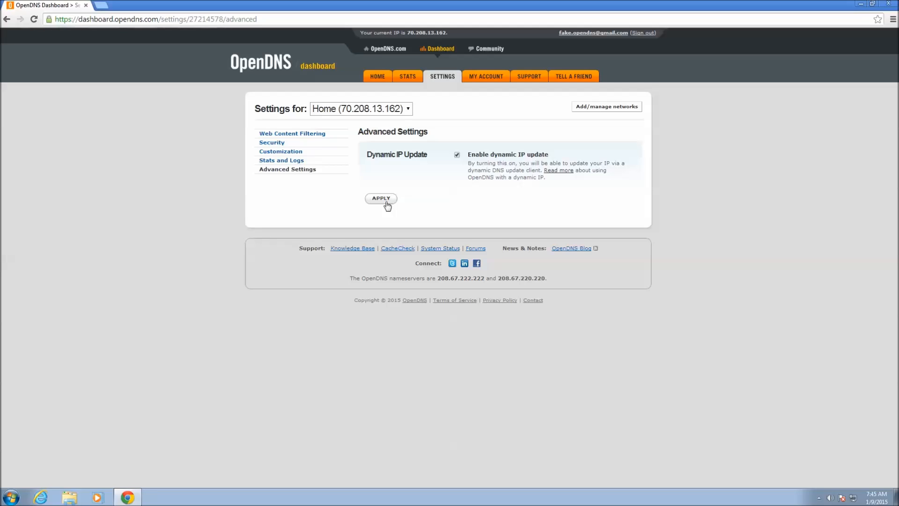
pyautogui.click(406, 78)
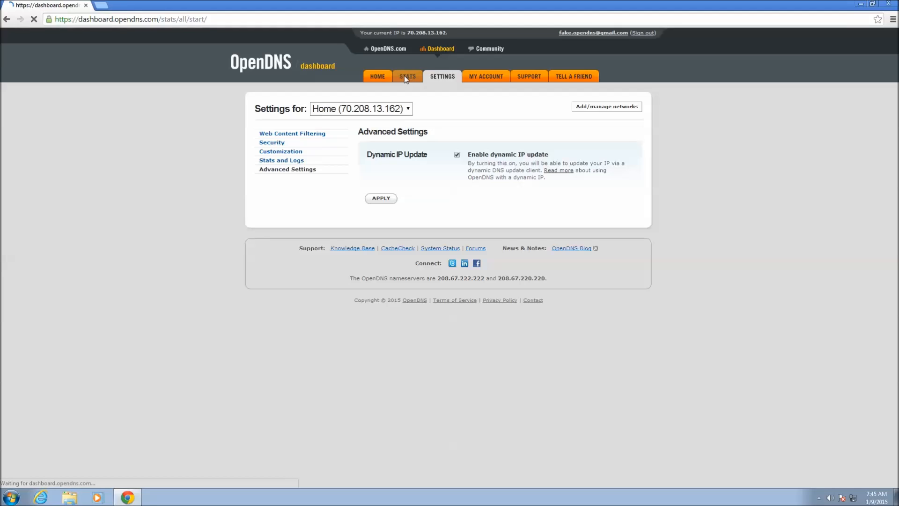